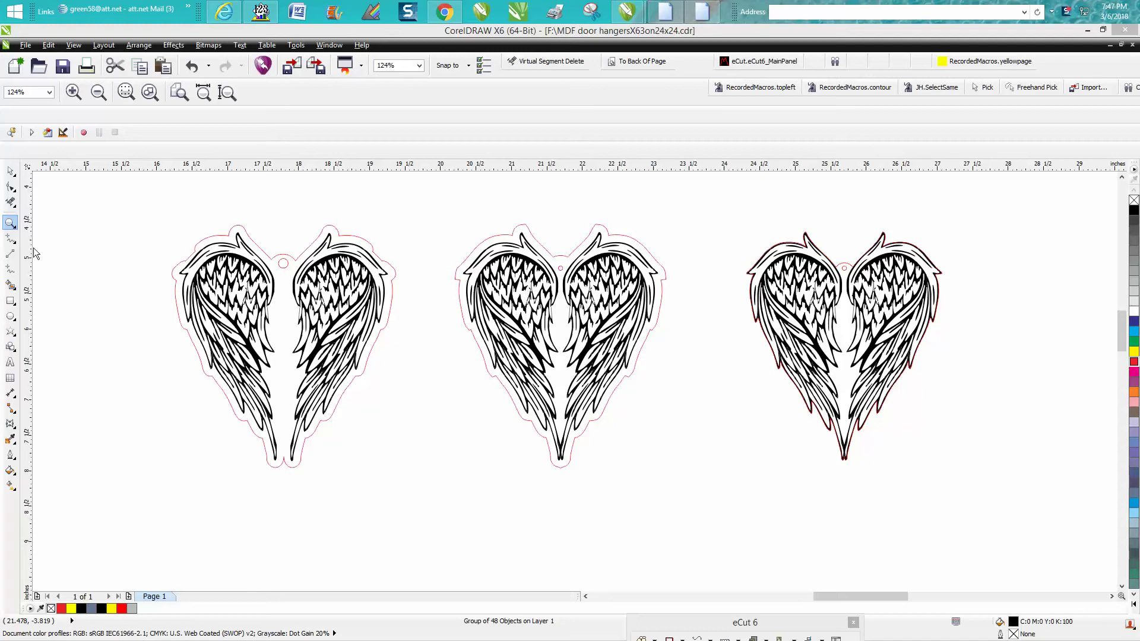
Step: Zoom in on the lone unfinished wing at the far left and select its group
click(15, 227)
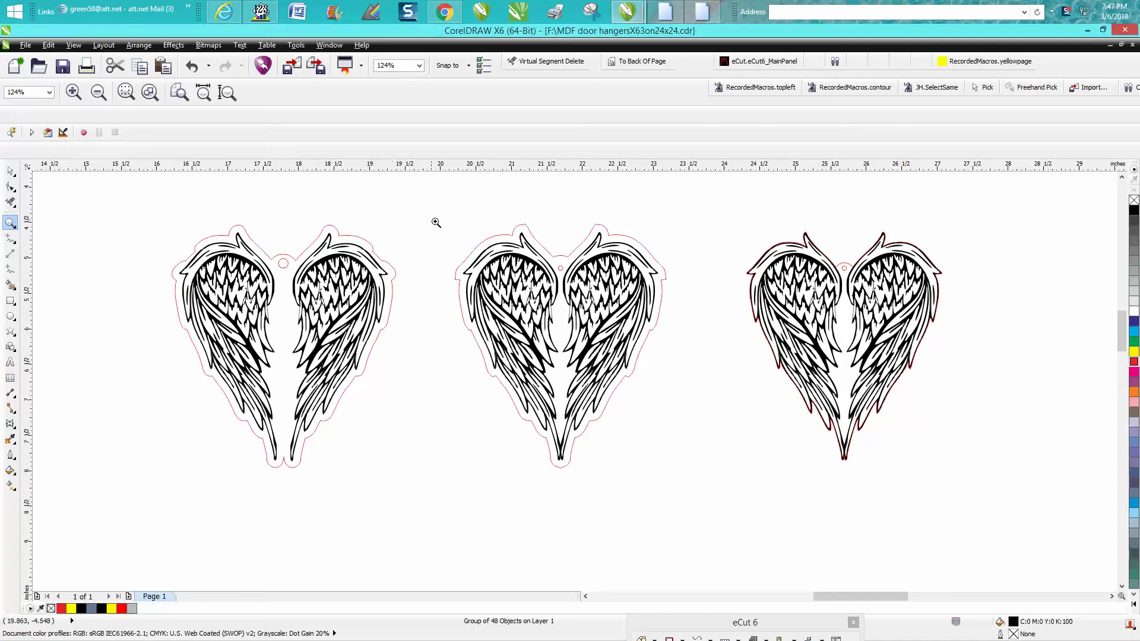
drag(436, 222, 819, 436)
drag(486, 253, 659, 374)
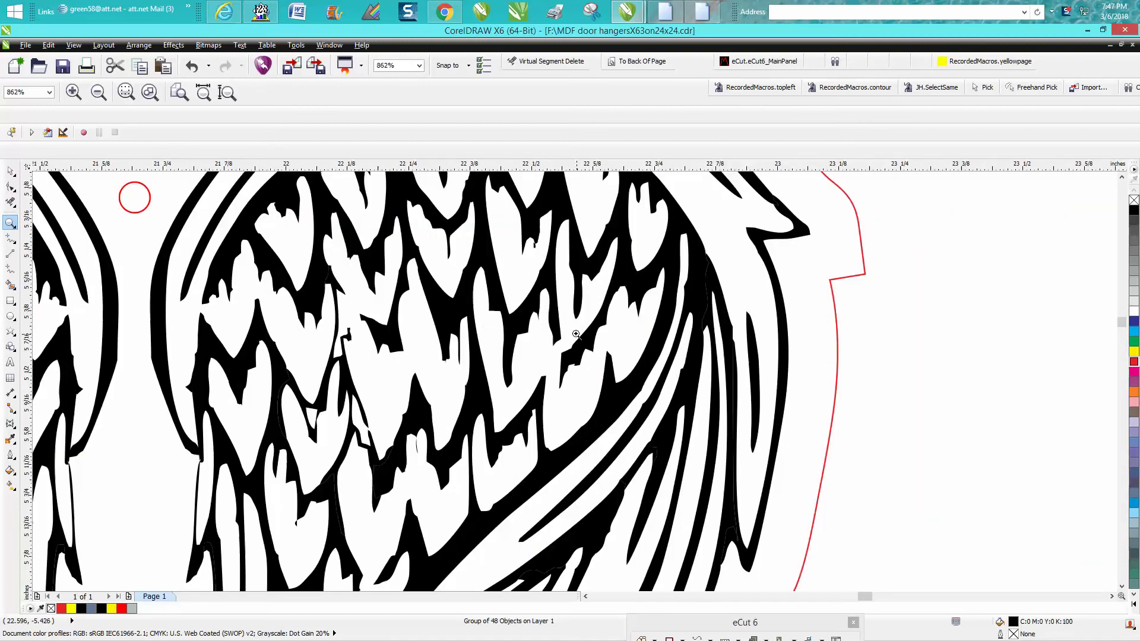
scroll(635, 316, down, 4)
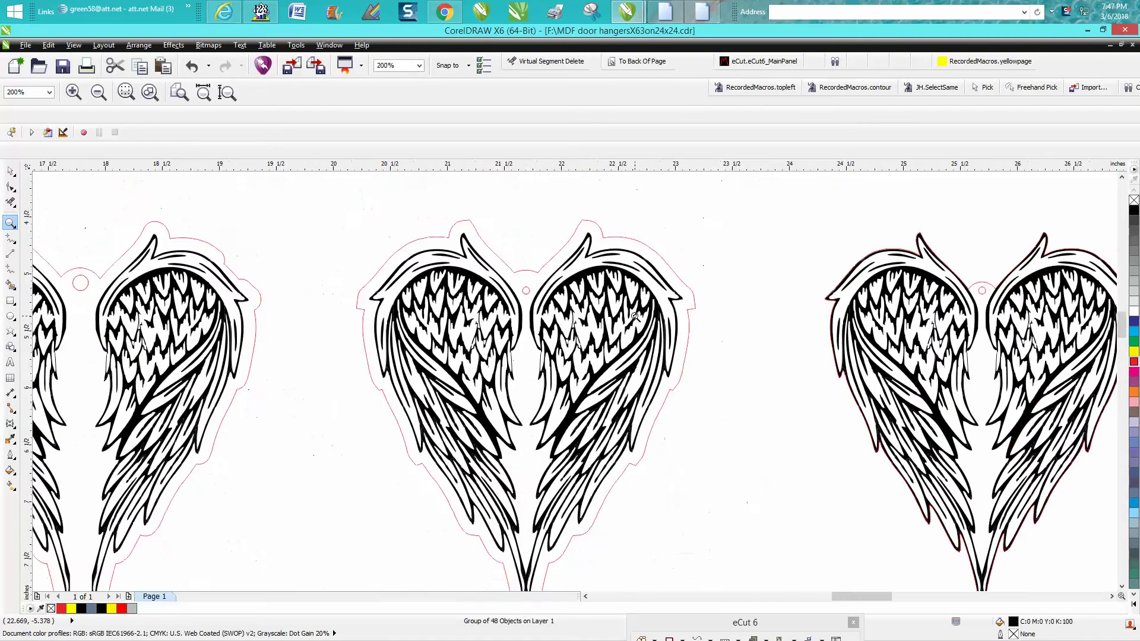
scroll(596, 291, down, 2)
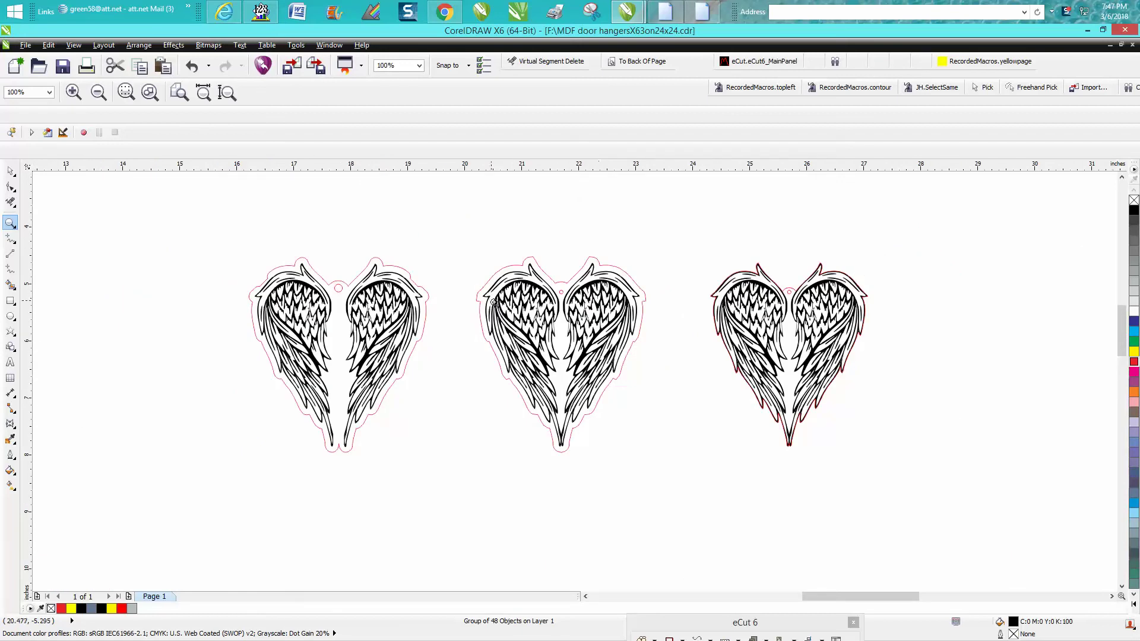
scroll(491, 309, down, 1)
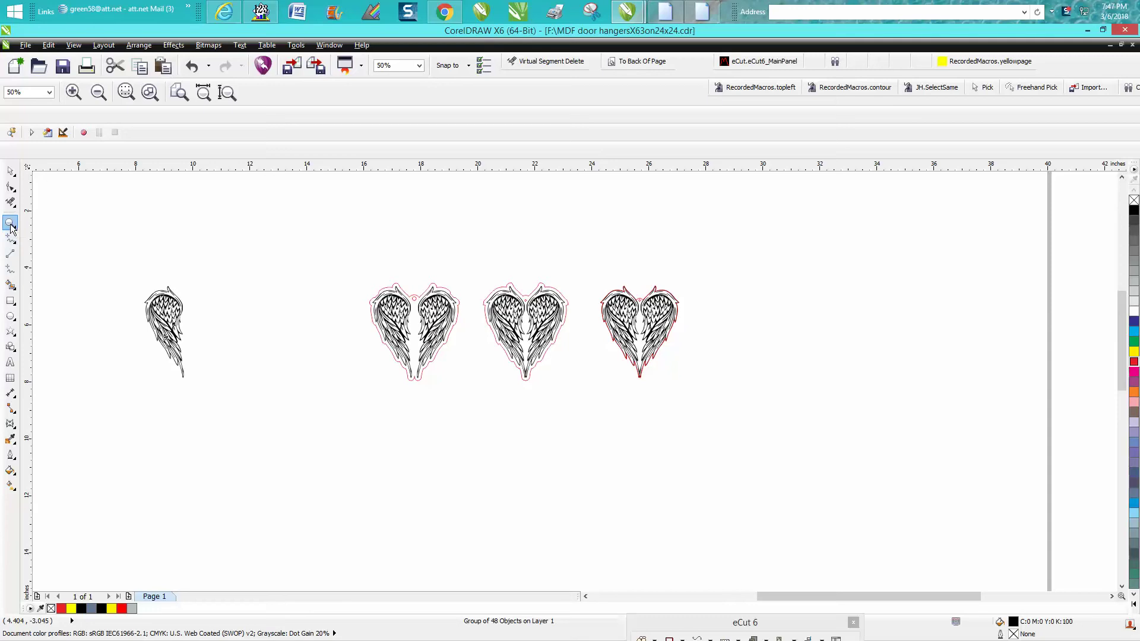
drag(110, 262, 352, 402)
click(10, 171)
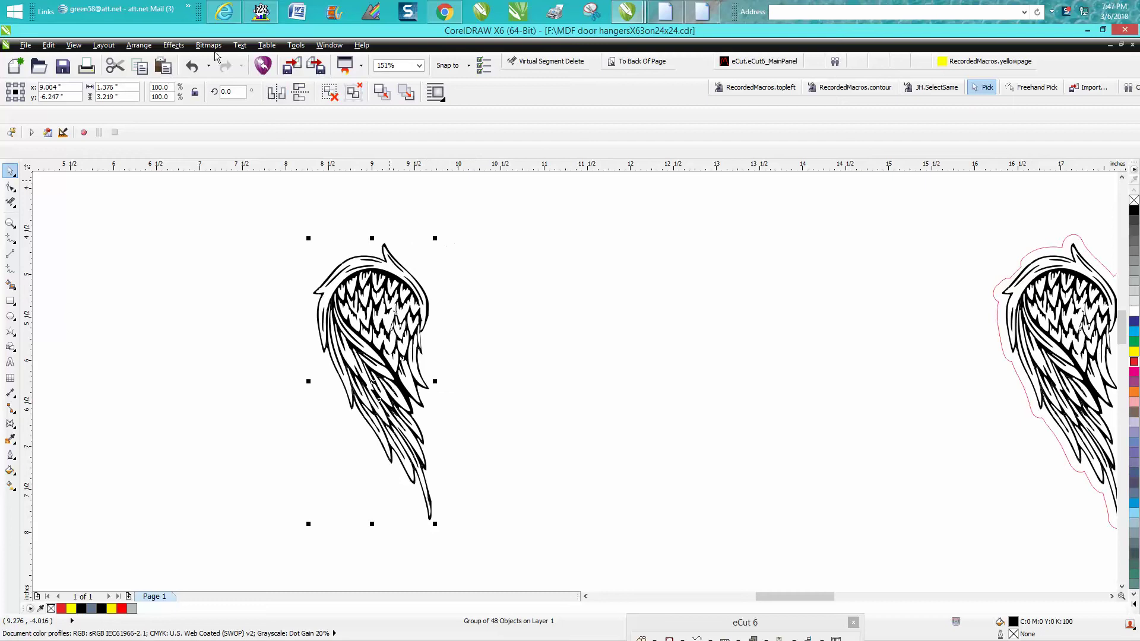
Step: Apply an outside contour with a 0.15-inch offset to the wing
click(174, 46)
click(200, 128)
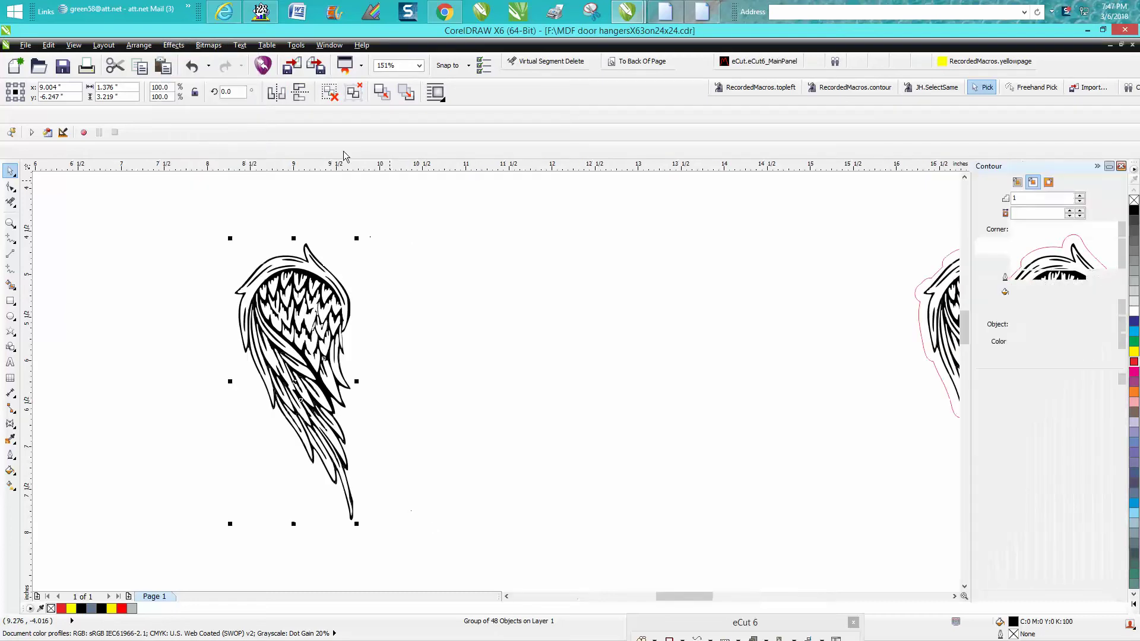
drag(1045, 213, 969, 207)
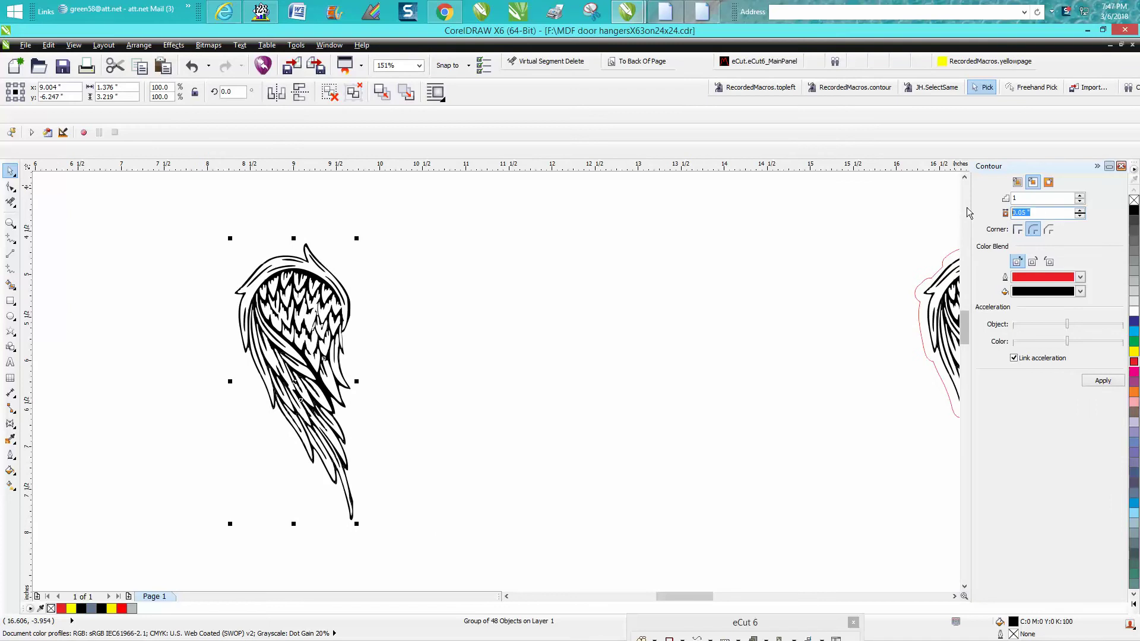
text(.15)
click(1048, 182)
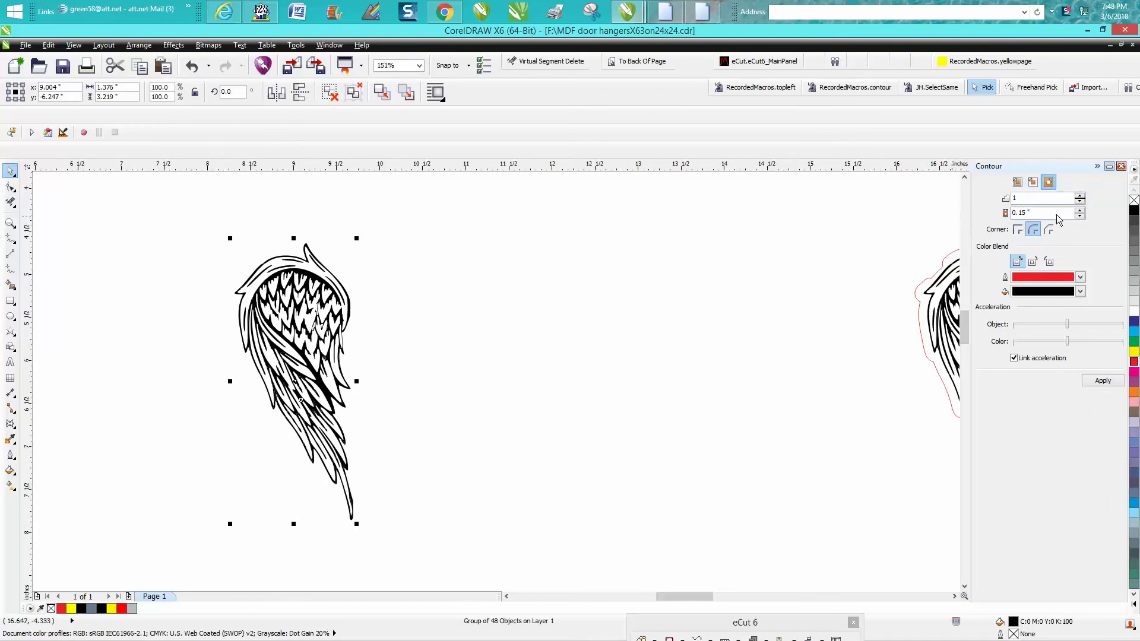
click(1103, 382)
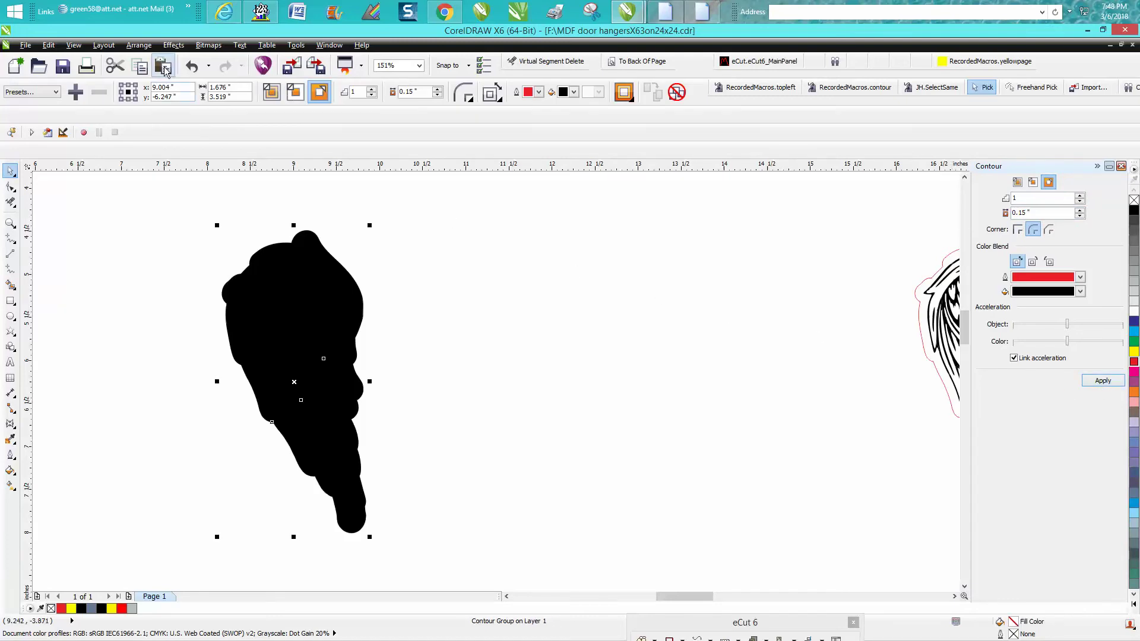
Step: Break the contour apart and make it an unfilled red hairline outline around the wing
click(139, 45)
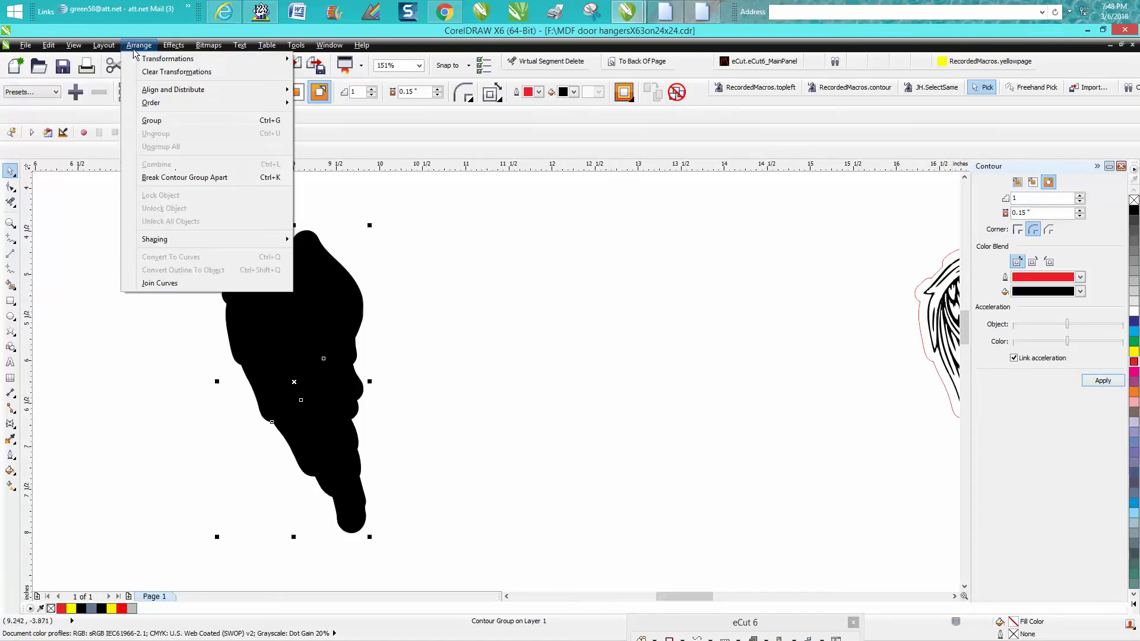
click(174, 177)
click(259, 190)
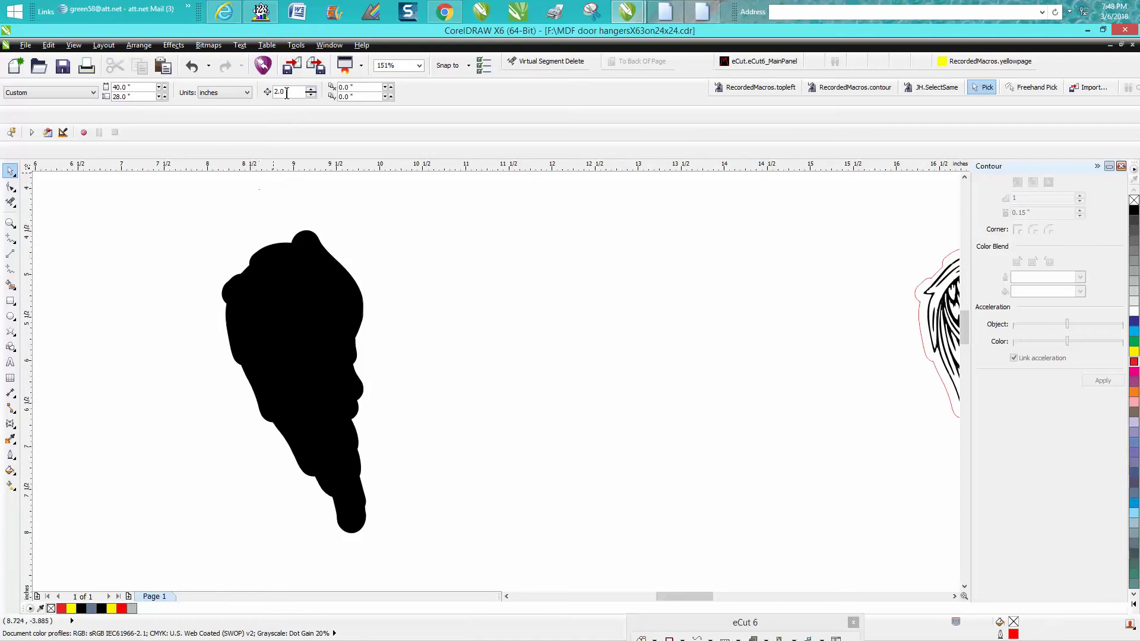
click(310, 232)
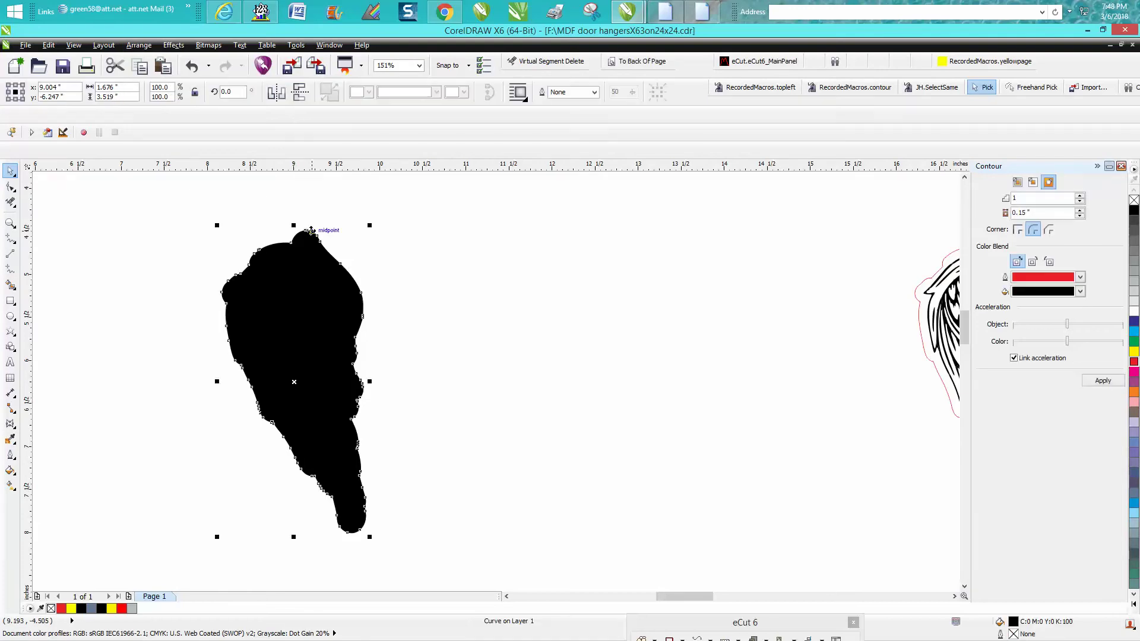
key(Right)
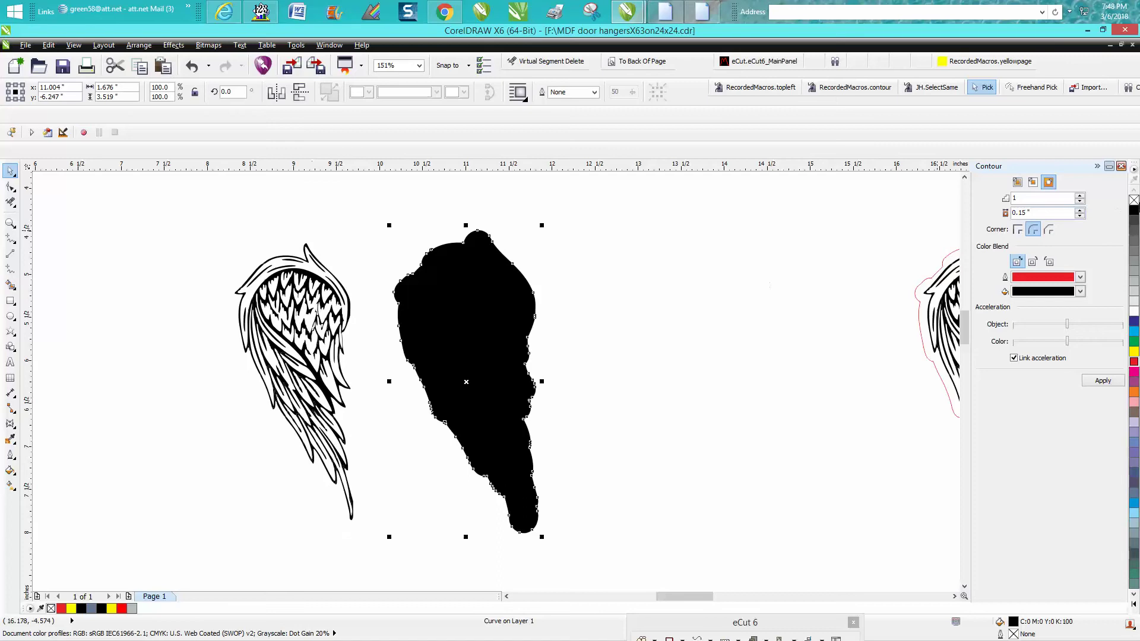
click(1134, 201)
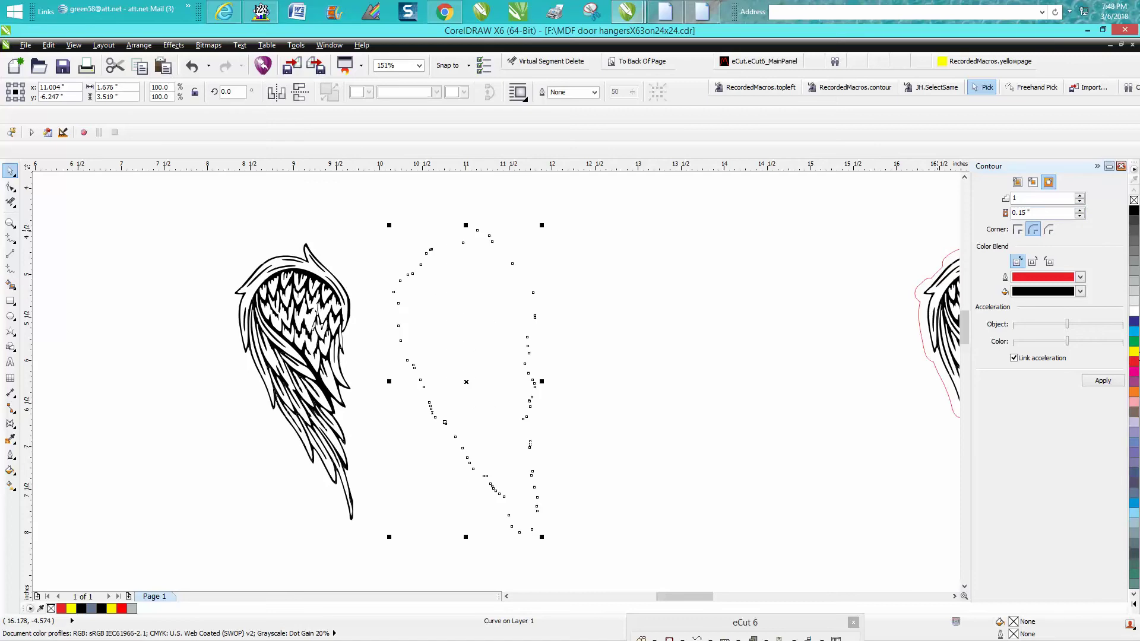
right_click(1135, 363)
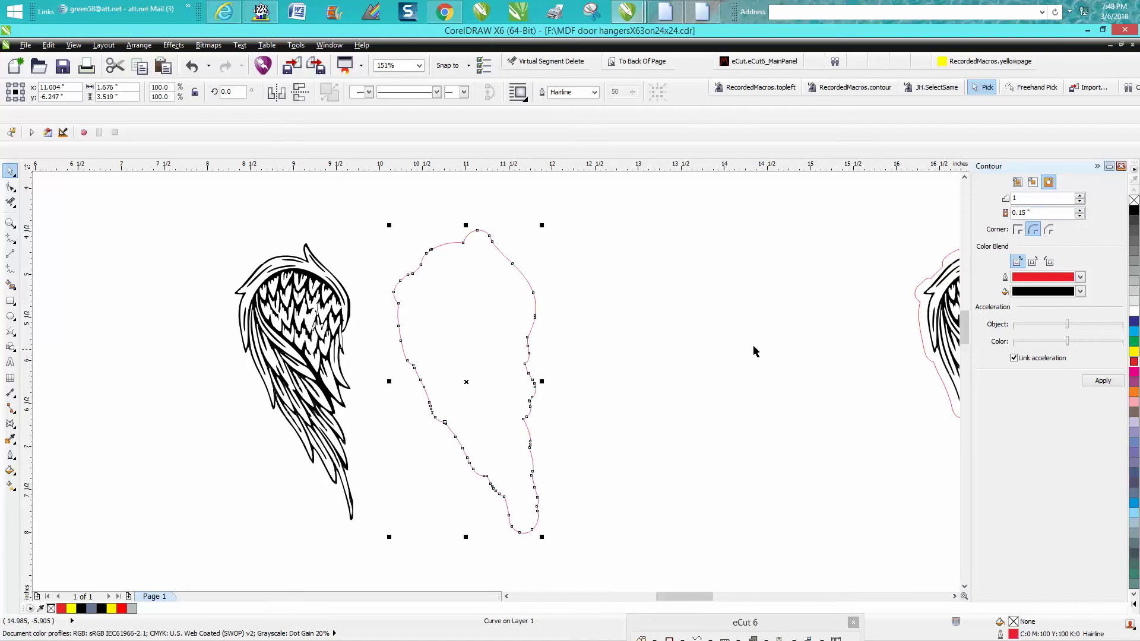
key(shift+Left)
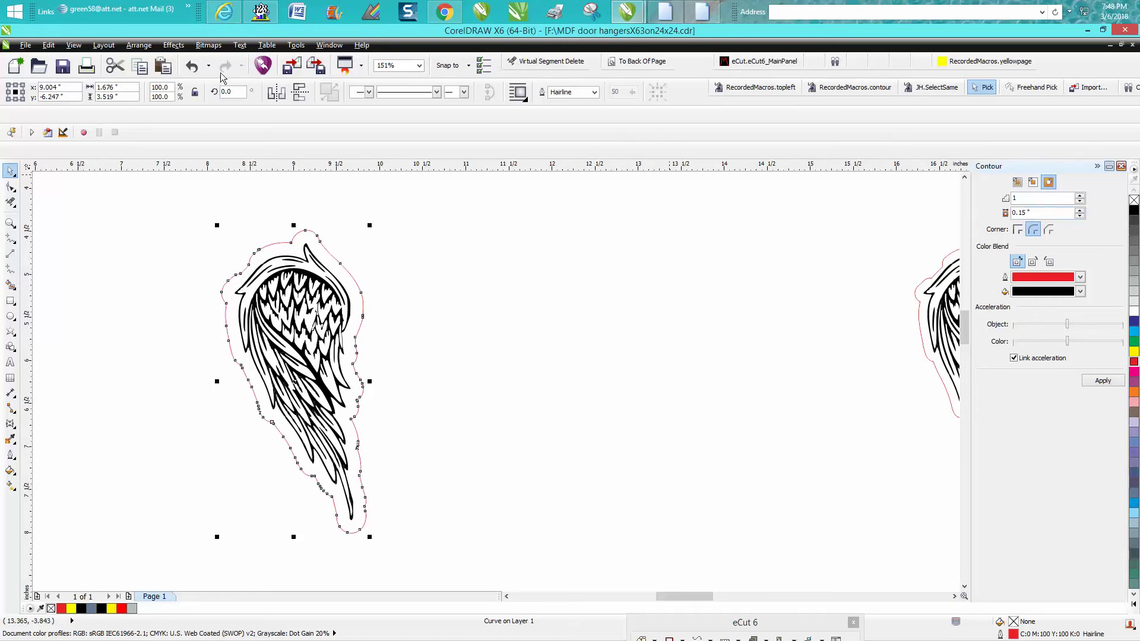
Step: Undo the first contour and reapply it with a 0.1-inch outside offset
click(194, 65)
click(193, 66)
click(194, 66)
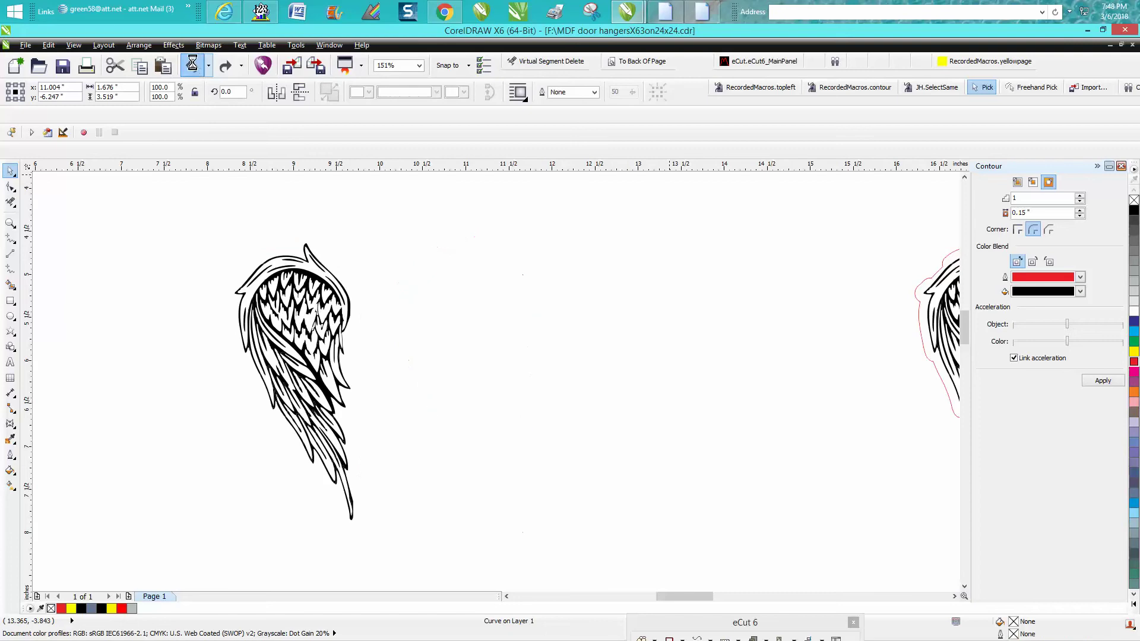
click(194, 66)
click(194, 66)
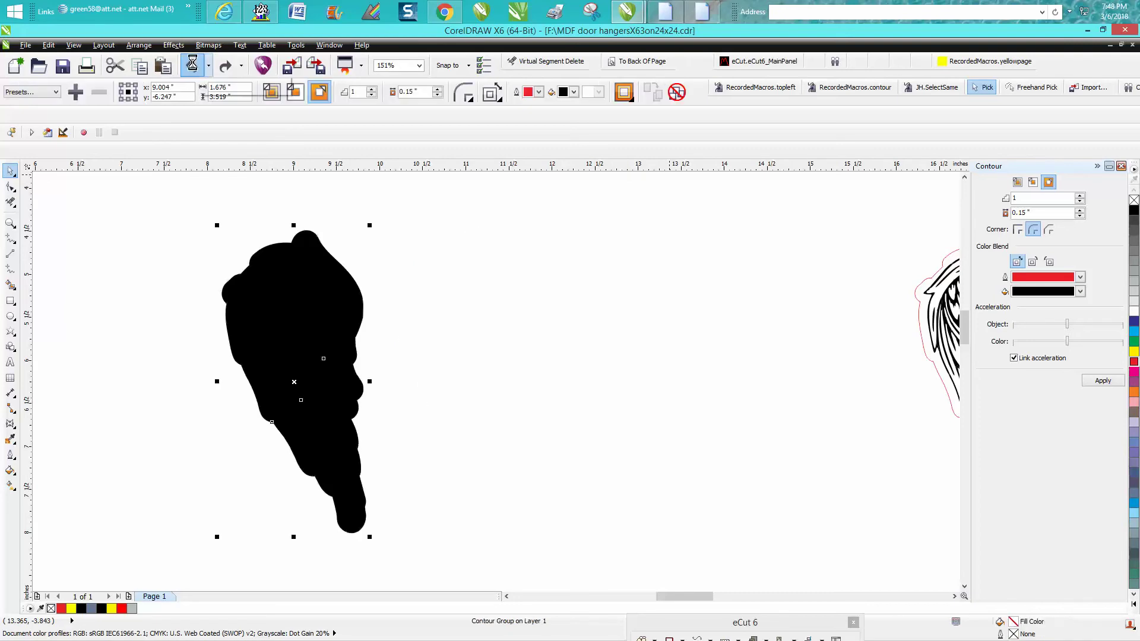
drag(1040, 212, 984, 211)
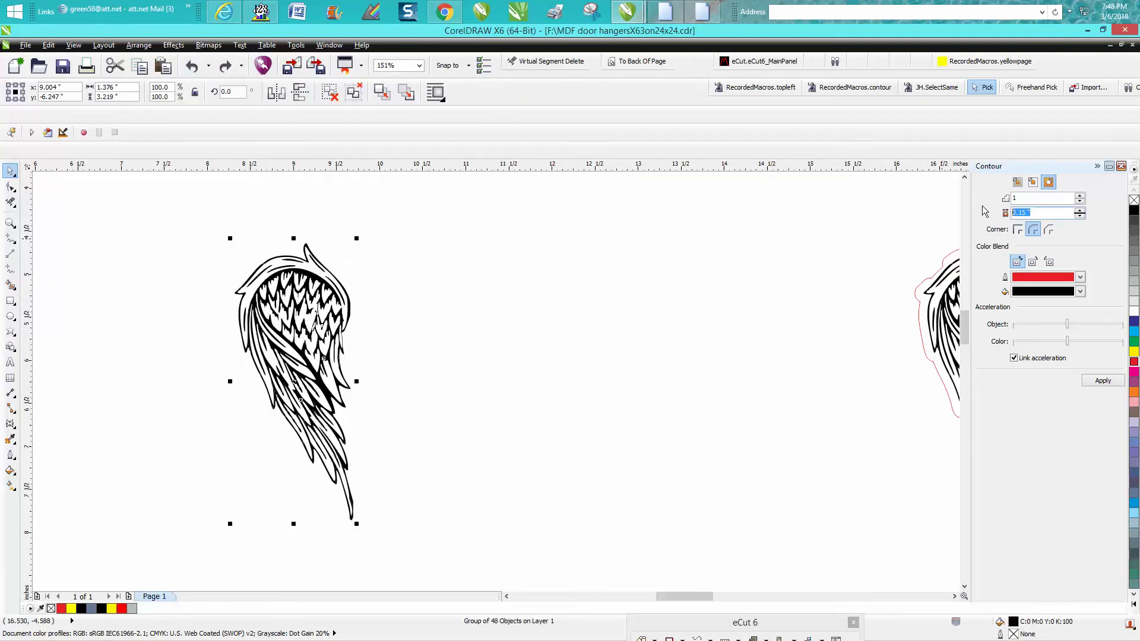
text(.1)
click(1103, 381)
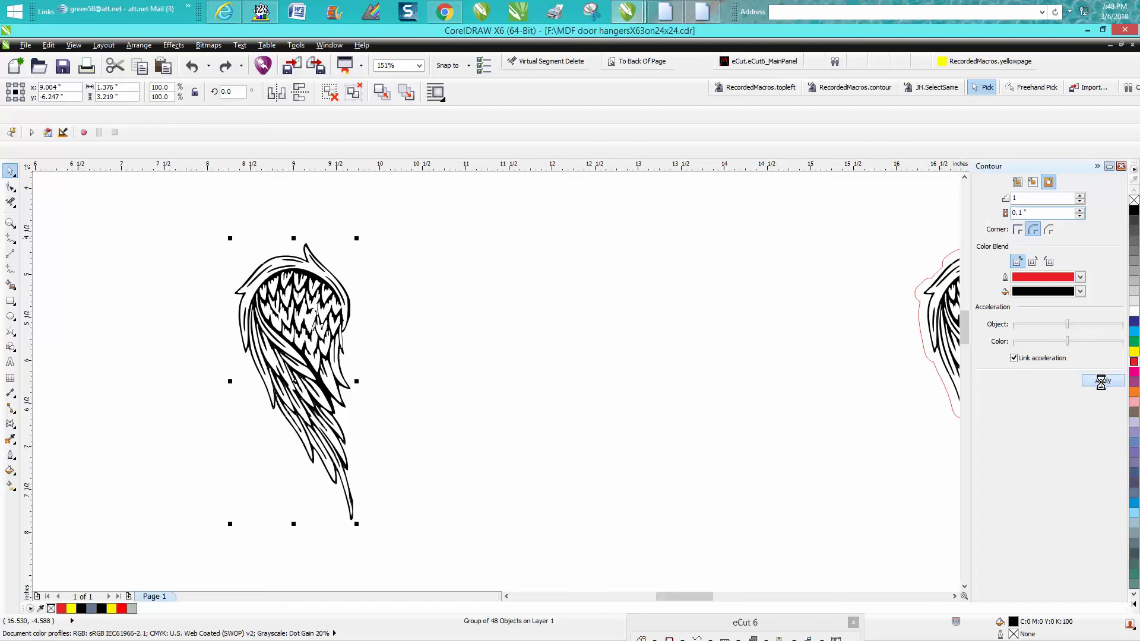
Step: Break the new contour apart, remove its fill, and give it a red outline on the wing
click(142, 45)
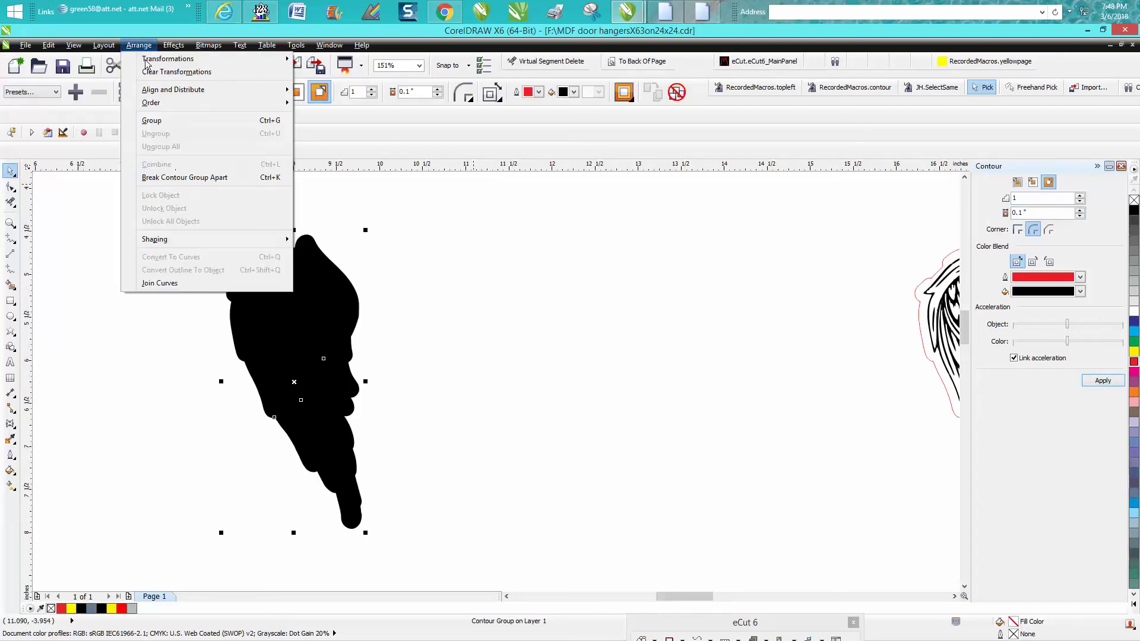
click(179, 181)
click(315, 240)
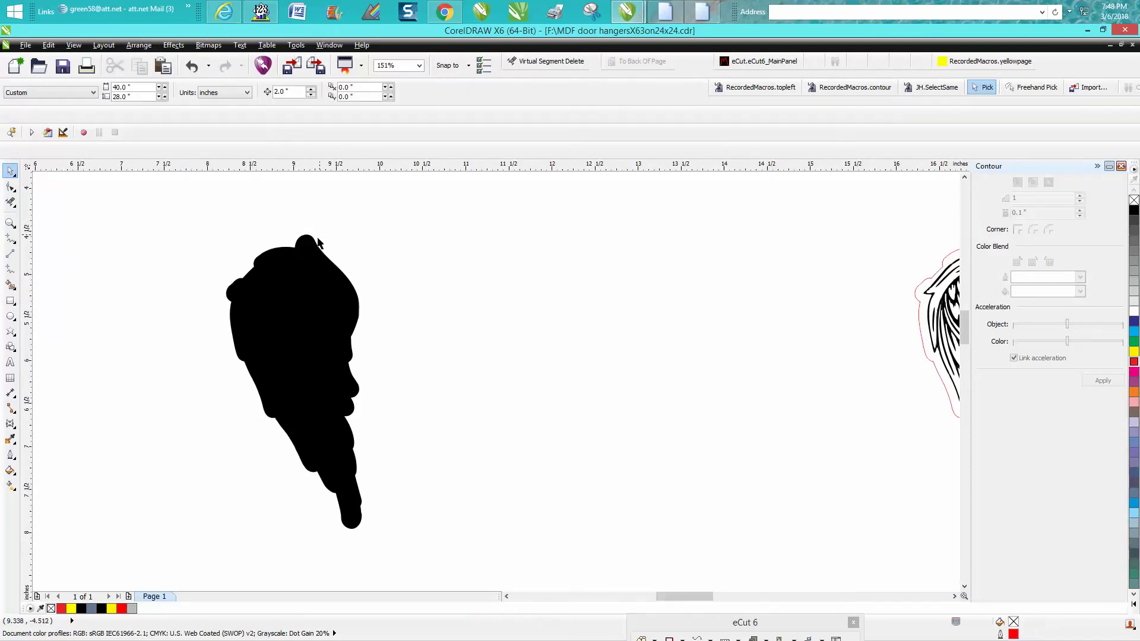
key(shift+Right)
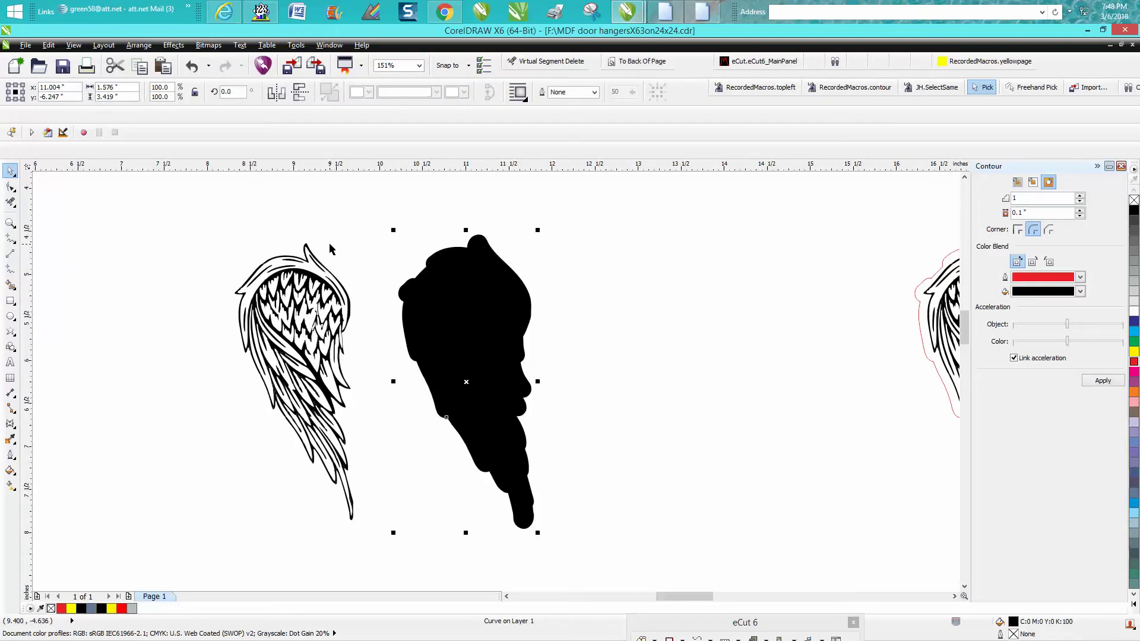
click(1132, 202)
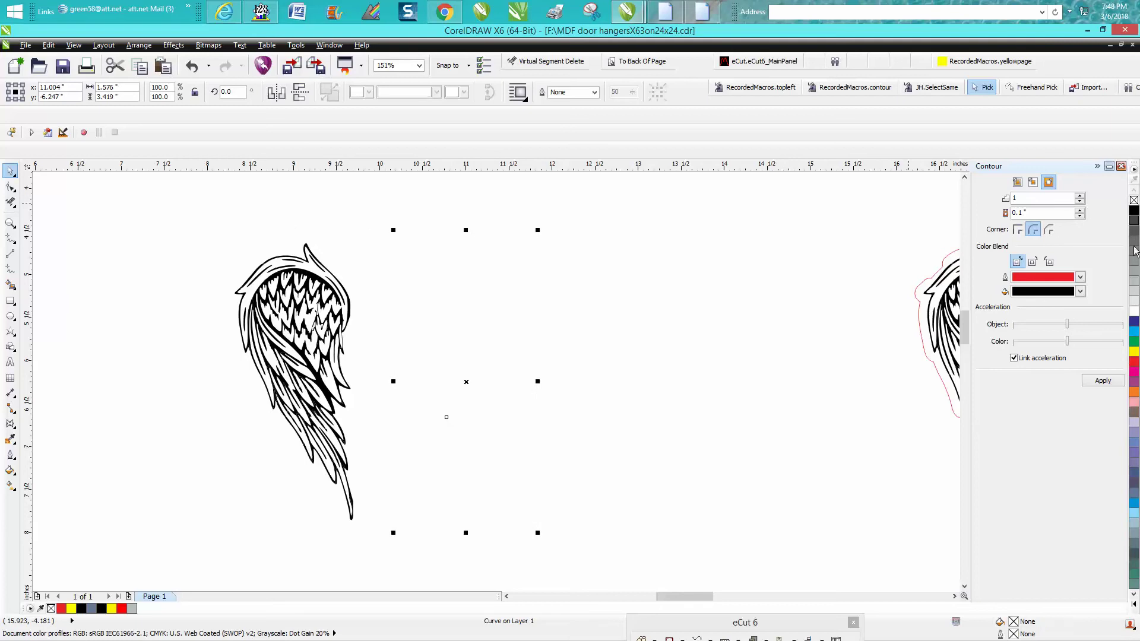
right_click(1134, 362)
key(shift+Left)
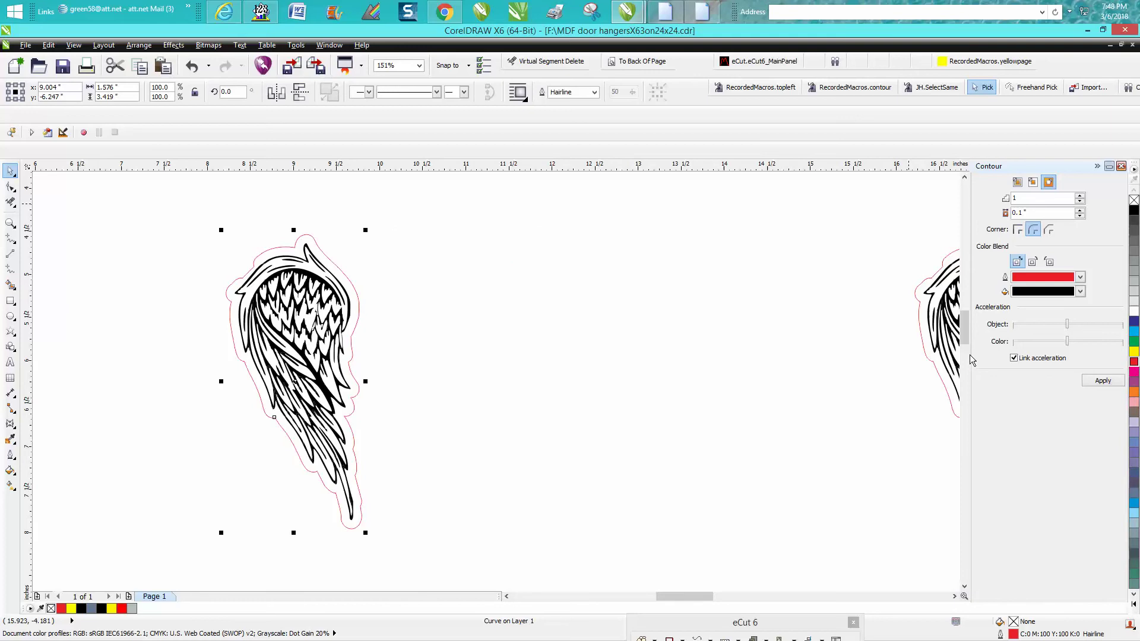
Step: Mirror a copy of the red outline beside it and draw a 0.49-inch circle at the top join
key(shift+Right)
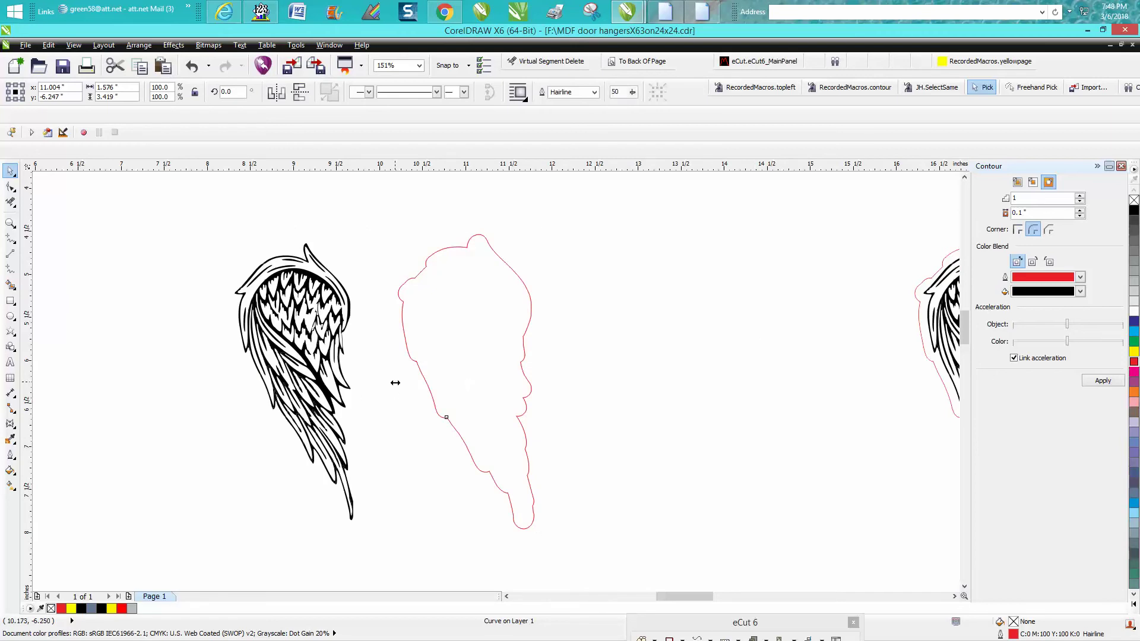
drag(393, 382, 570, 394)
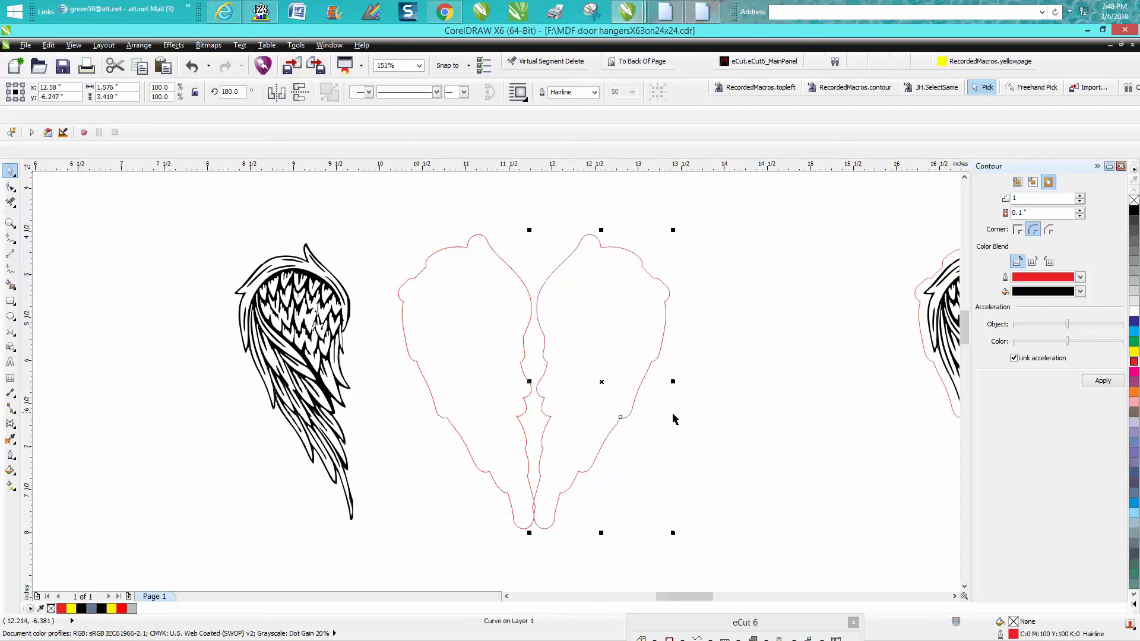
click(10, 316)
drag(233, 205, 534, 282)
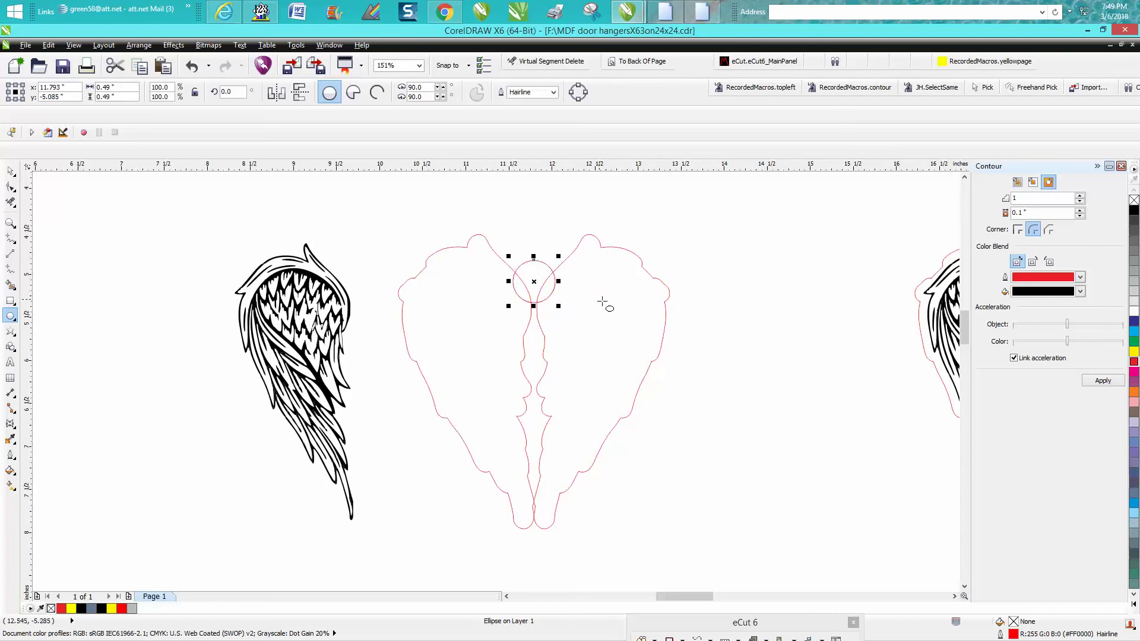
Step: Weld both wing outlines and the circle into one heart outline
click(10, 171)
drag(383, 215, 735, 566)
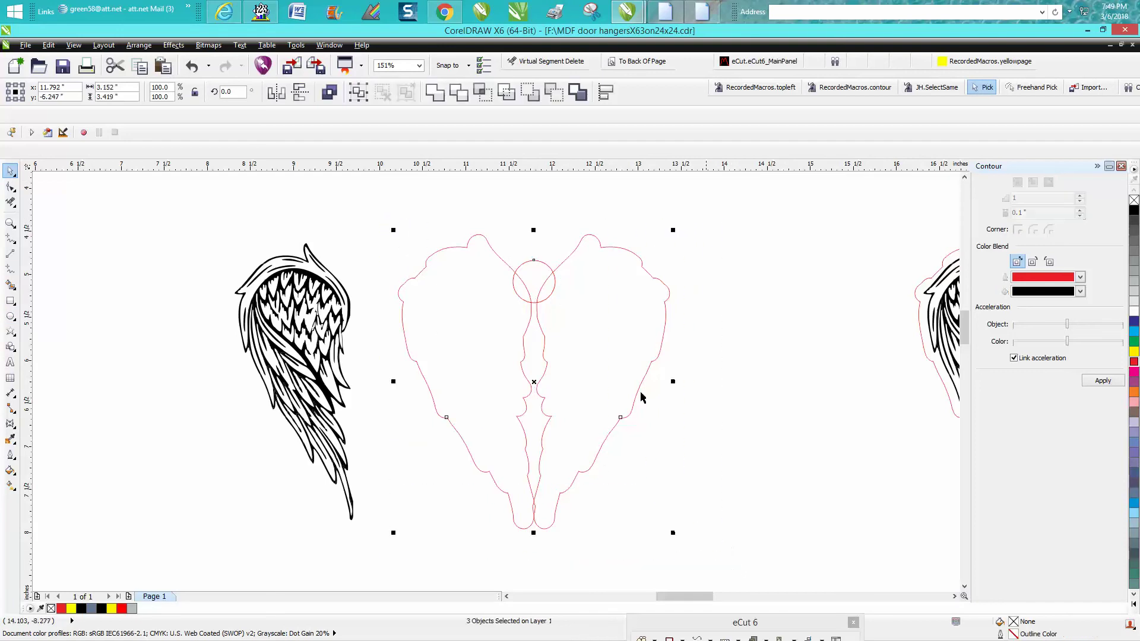
click(440, 93)
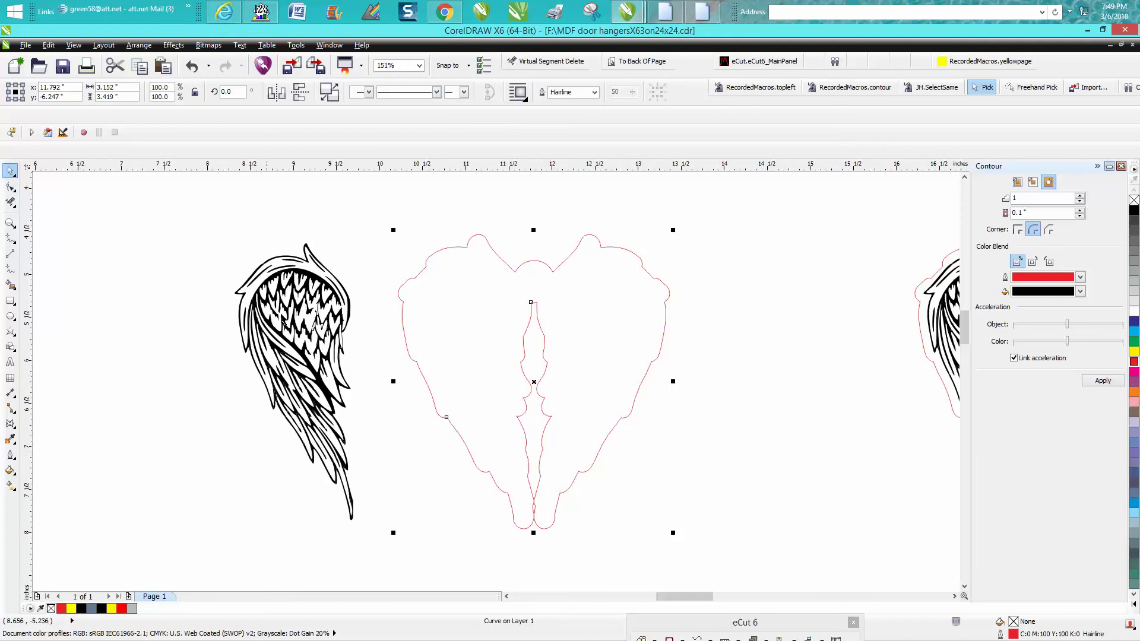
Step: Move the wing 2 inches right into the heart's left half and zoom in to check the fit
click(295, 326)
key(shift+Right)
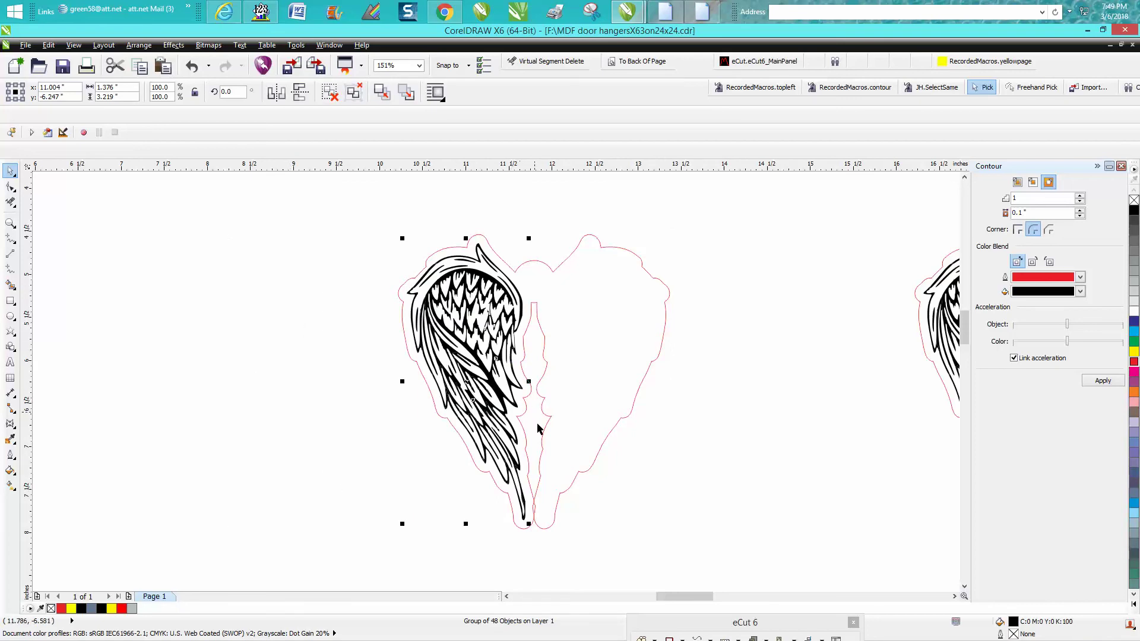
click(10, 222)
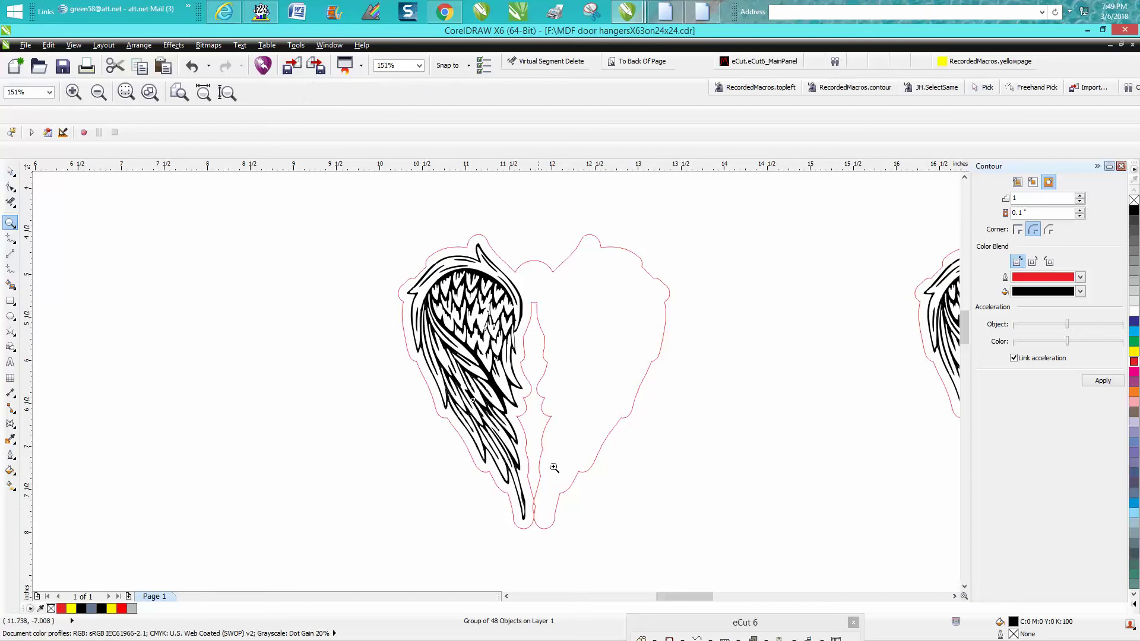
drag(588, 543, 520, 493)
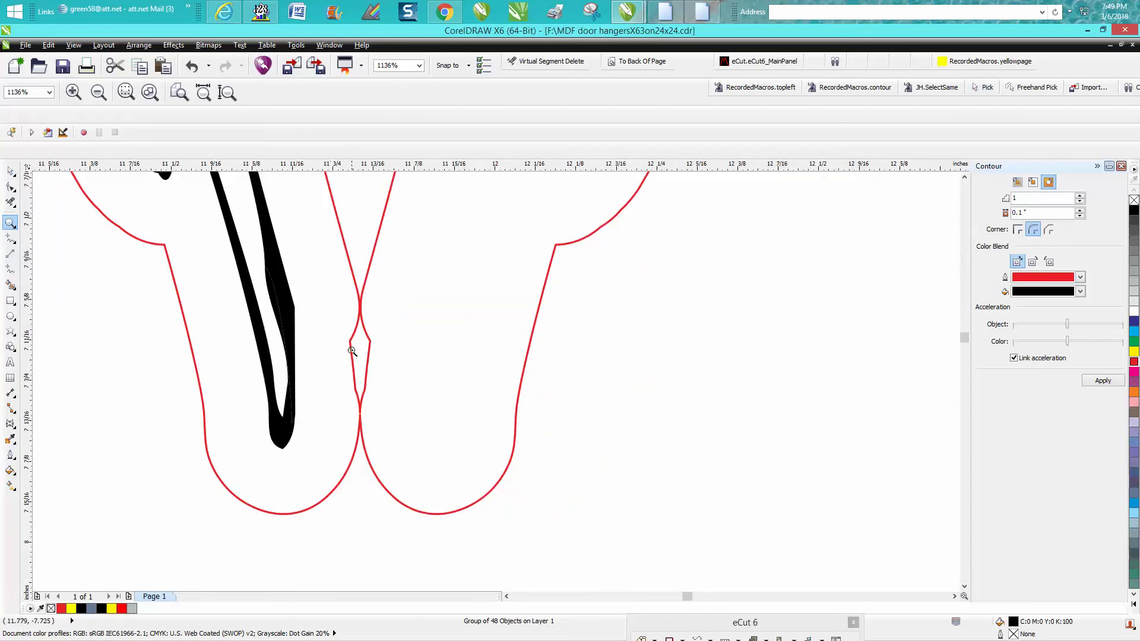
scroll(362, 327, down, 4)
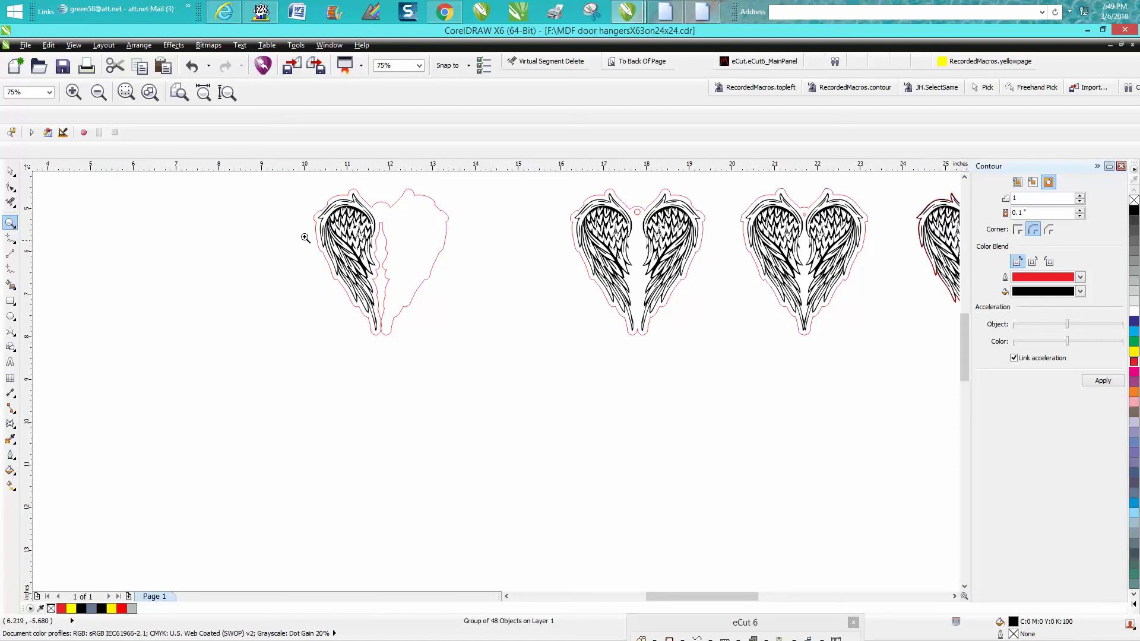
drag(351, 215, 504, 353)
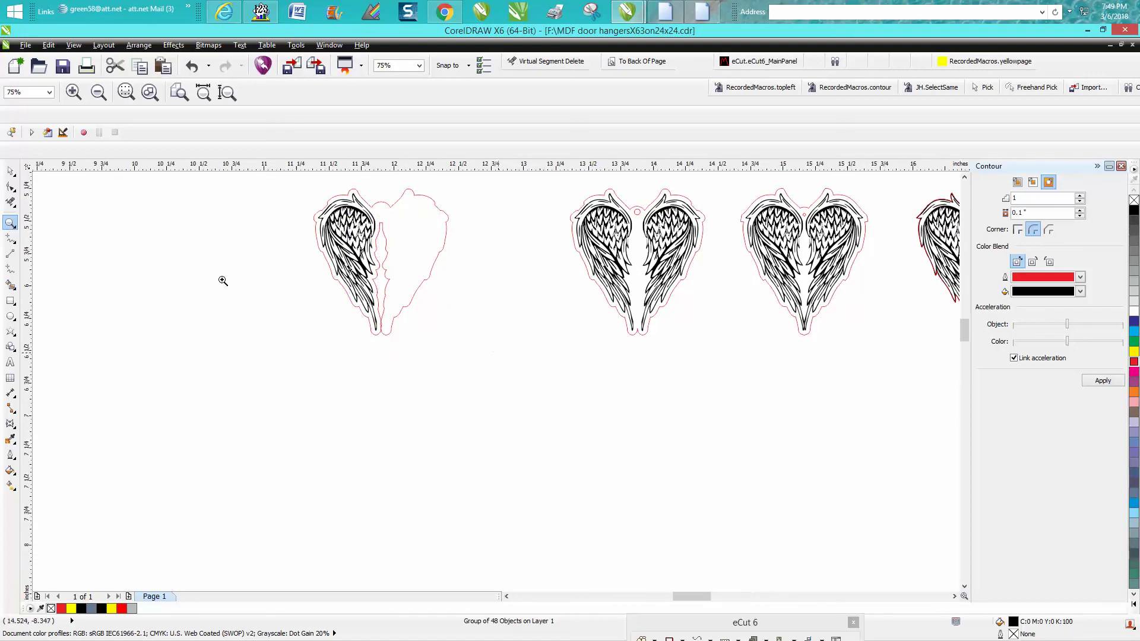
Step: Delete the leftover inner line inside the heart with Virtual Segment Delete
click(10, 201)
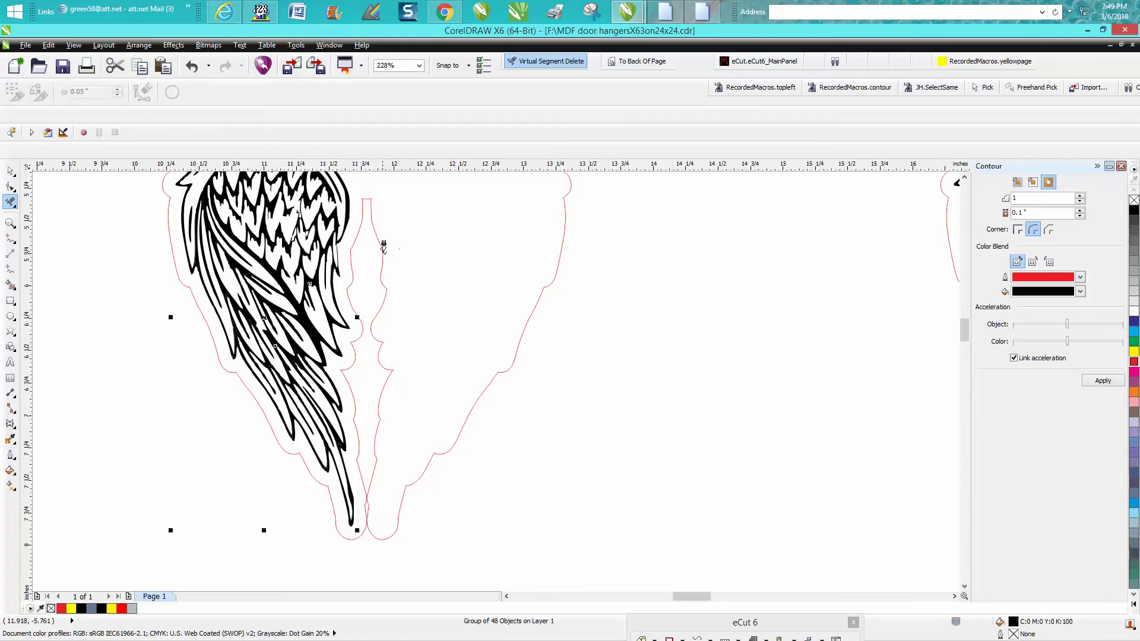
click(383, 249)
scroll(404, 251, down, 2)
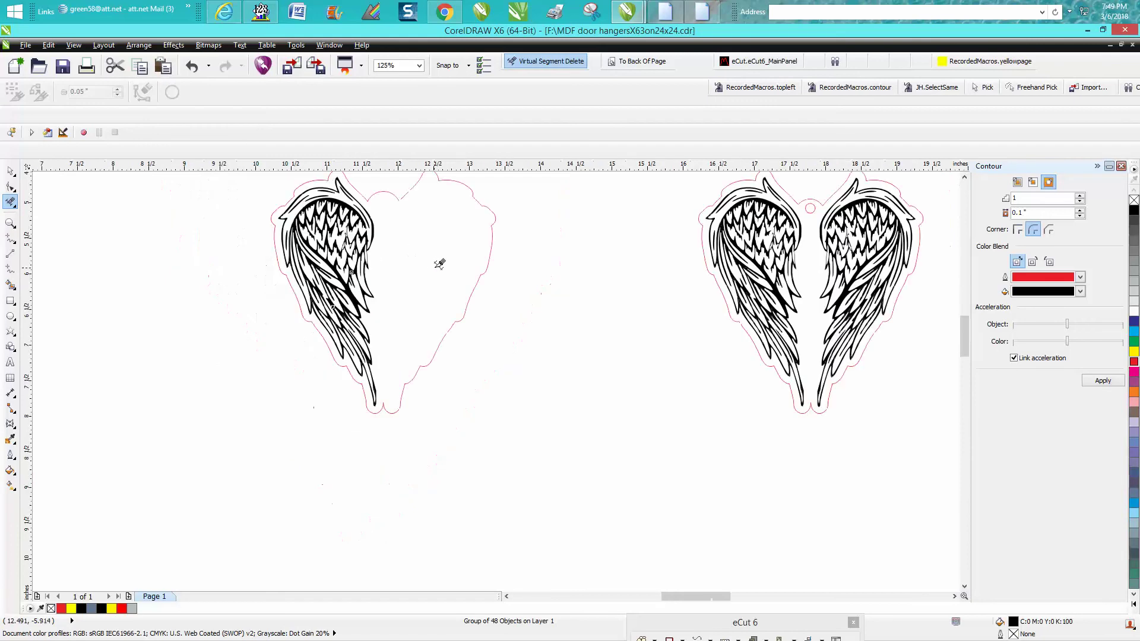
Step: Drag the wing group left, clear of the heart outline
click(11, 172)
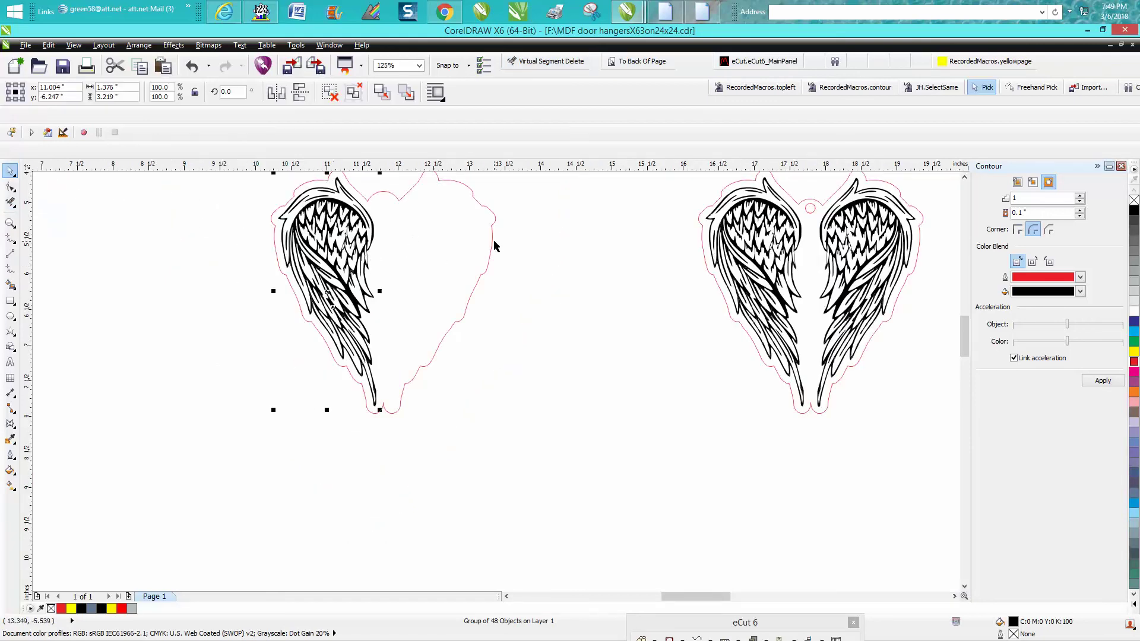
drag(340, 252, 318, 244)
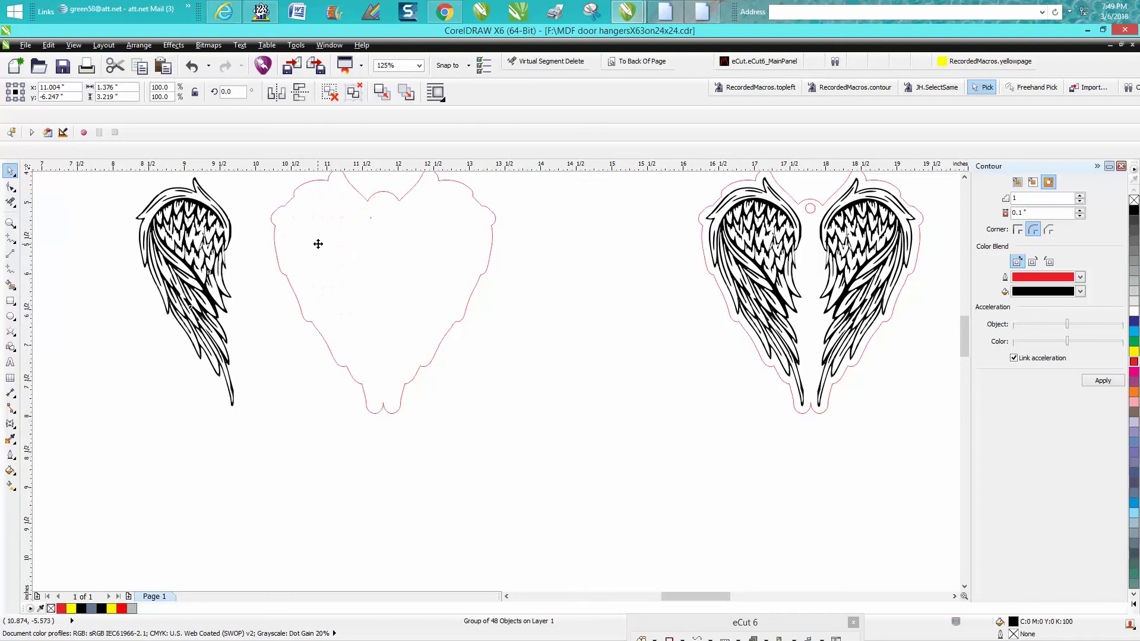
scroll(472, 271, down, 2)
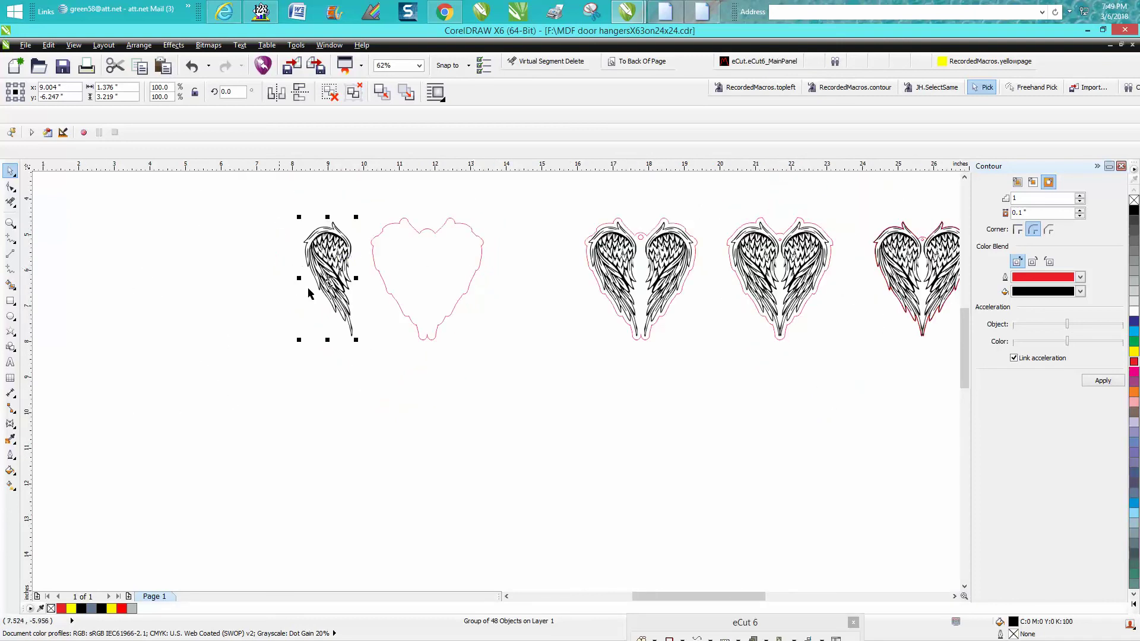
Step: Smart Fill the heart to trace a copy, move it down, and make it an unfilled red outline
click(387, 293)
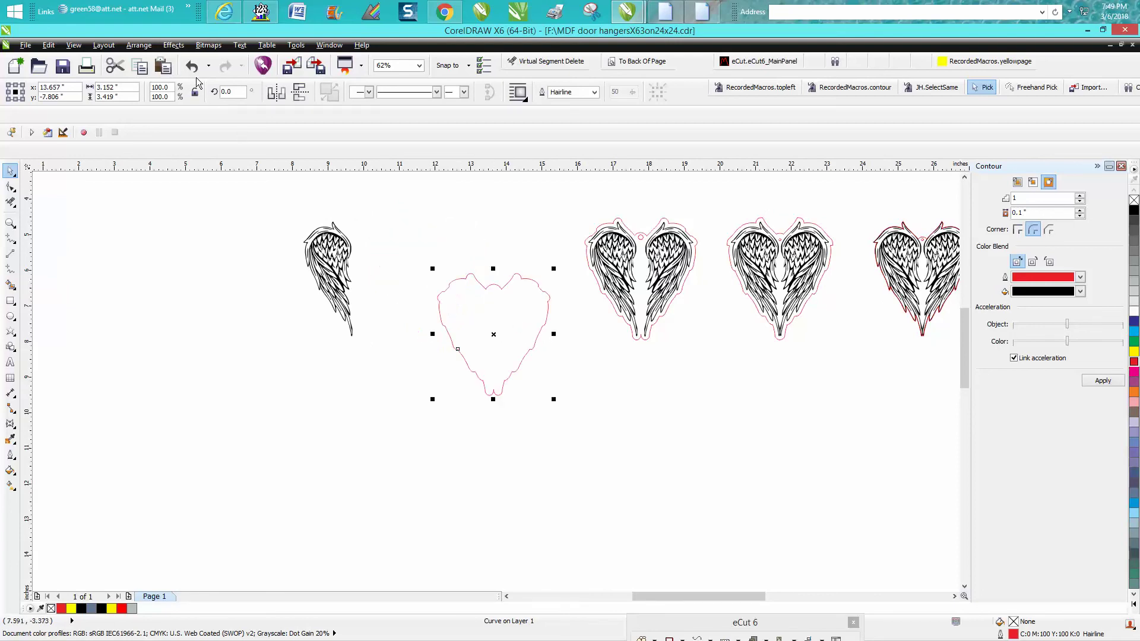
click(10, 284)
click(436, 261)
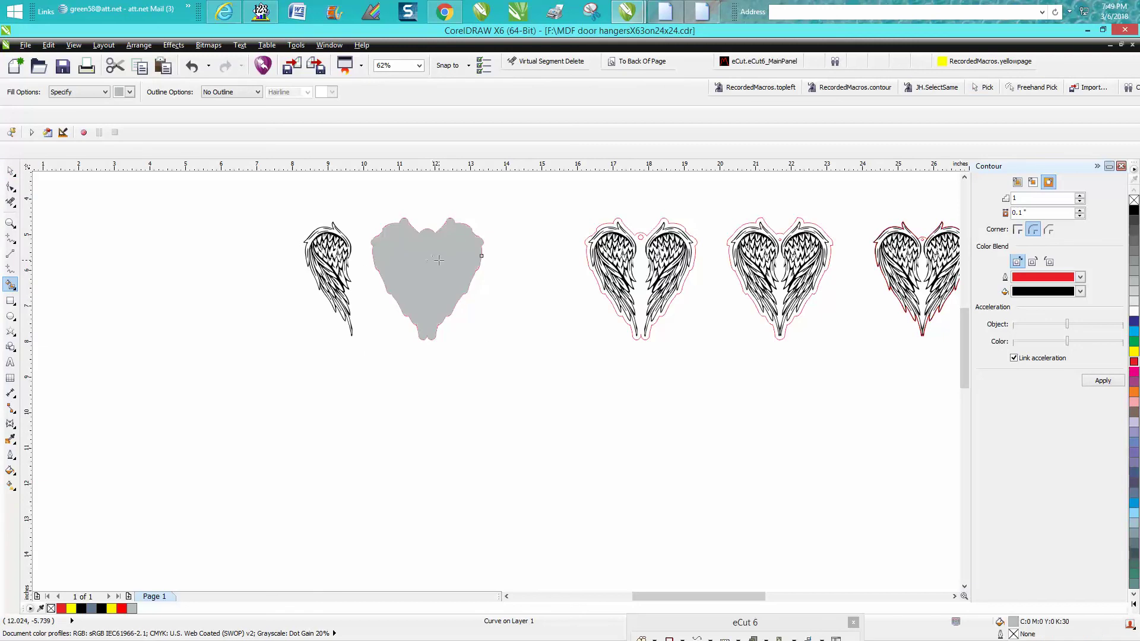
key(Down)
key(Down)
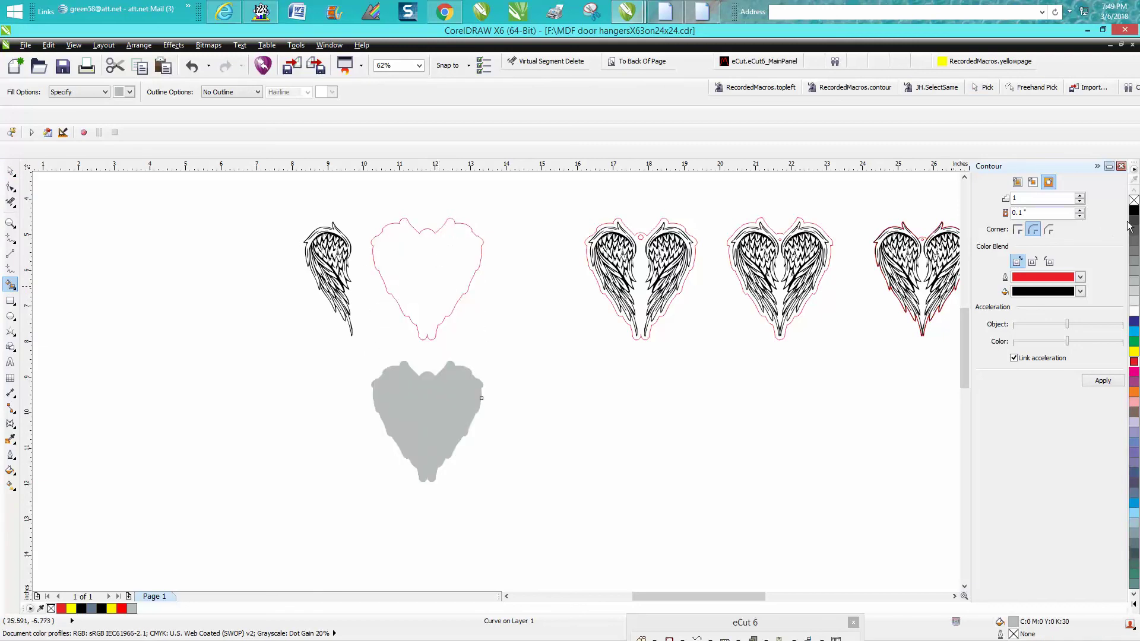
click(1134, 200)
right_click(1134, 362)
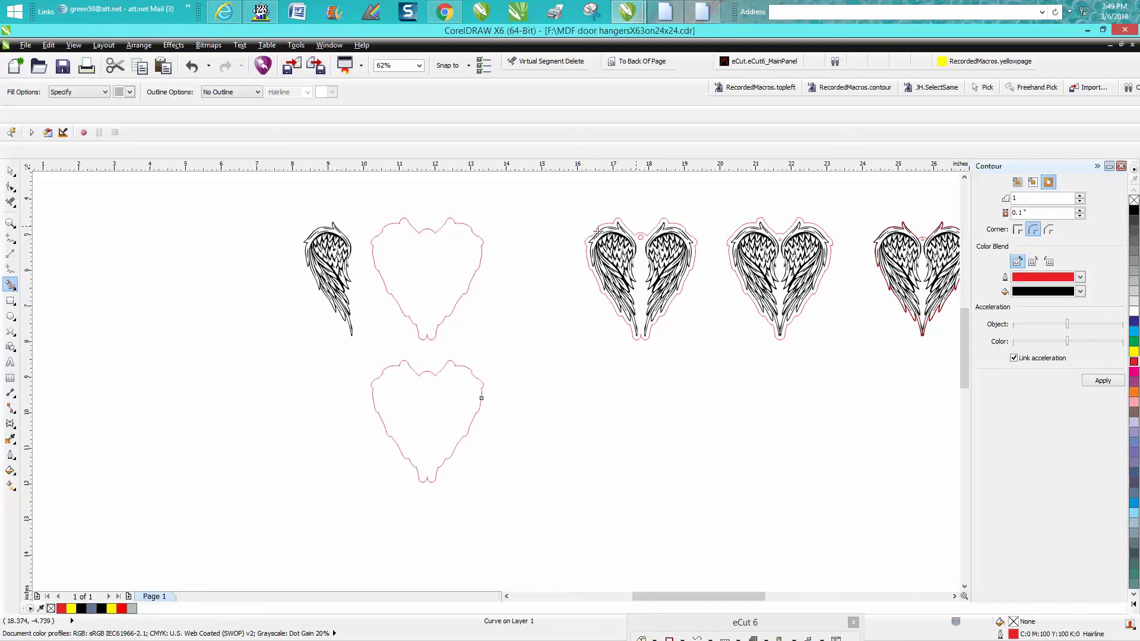
click(11, 171)
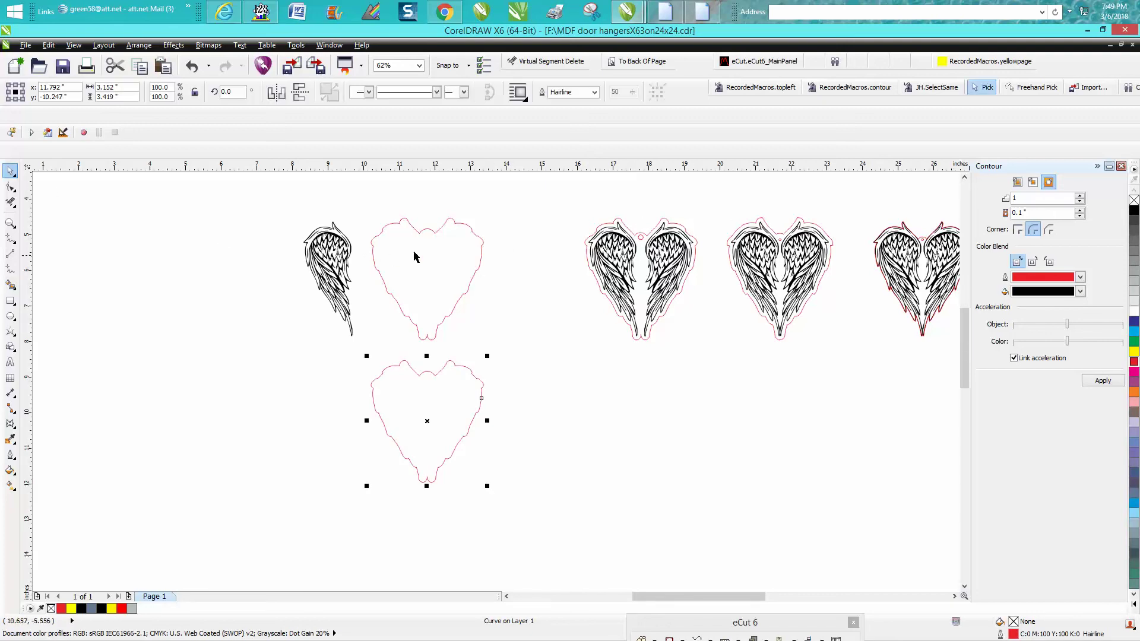
Step: Move the lower red heart outline up beside the left wing
click(433, 231)
key(Left)
key(Left)
key(Left)
key(Left)
key(Left)
key(Left)
key(Left)
key(Left)
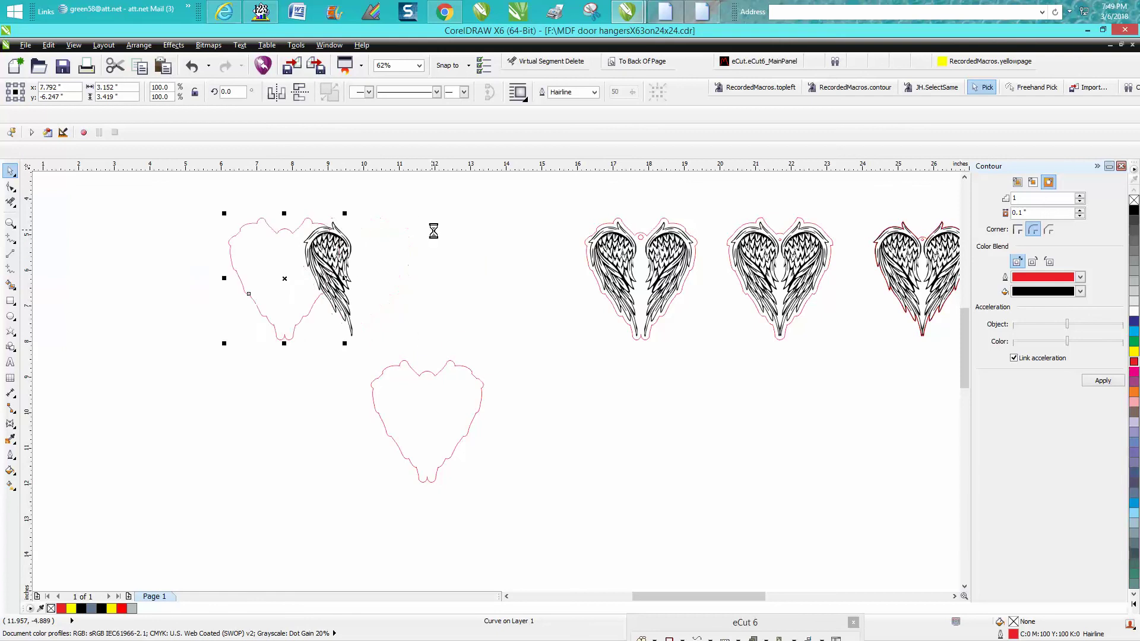
click(436, 377)
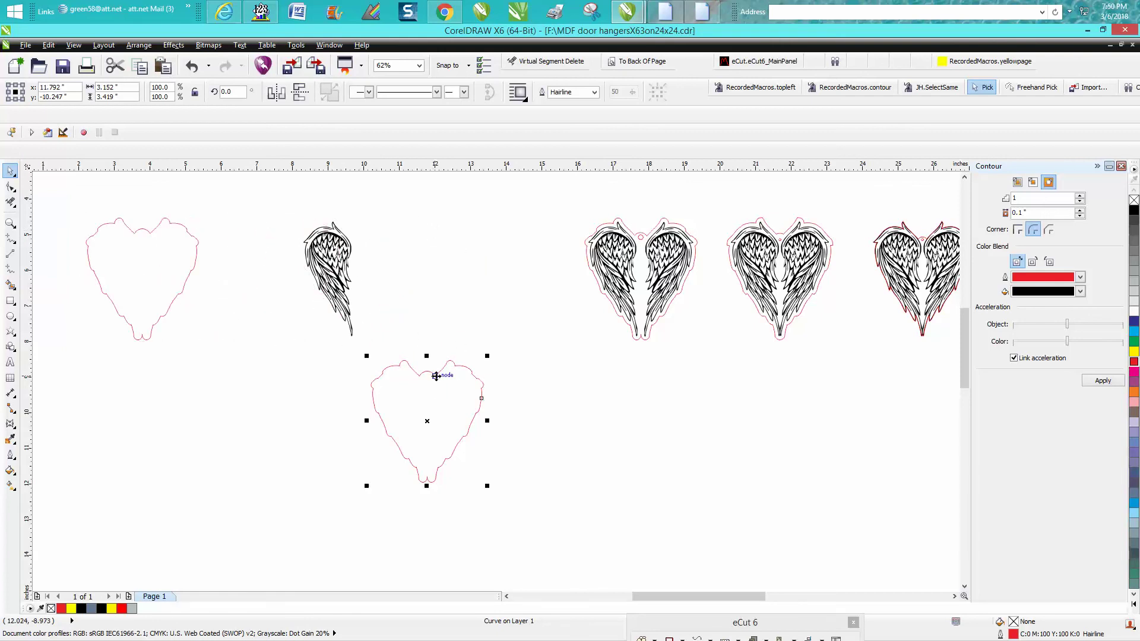
key(Up)
key(Up)
key(Up)
key(Up)
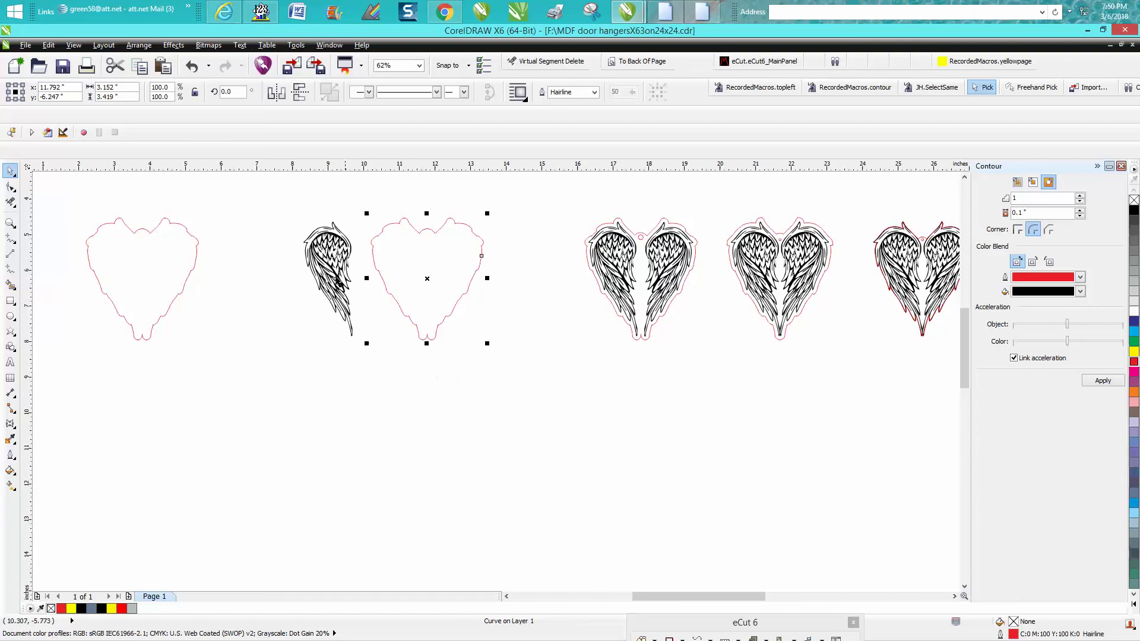
Step: Shift the wing 2 inches right into the heart's left half, correcting with undo and redo
click(344, 283)
key(Right)
key(Right)
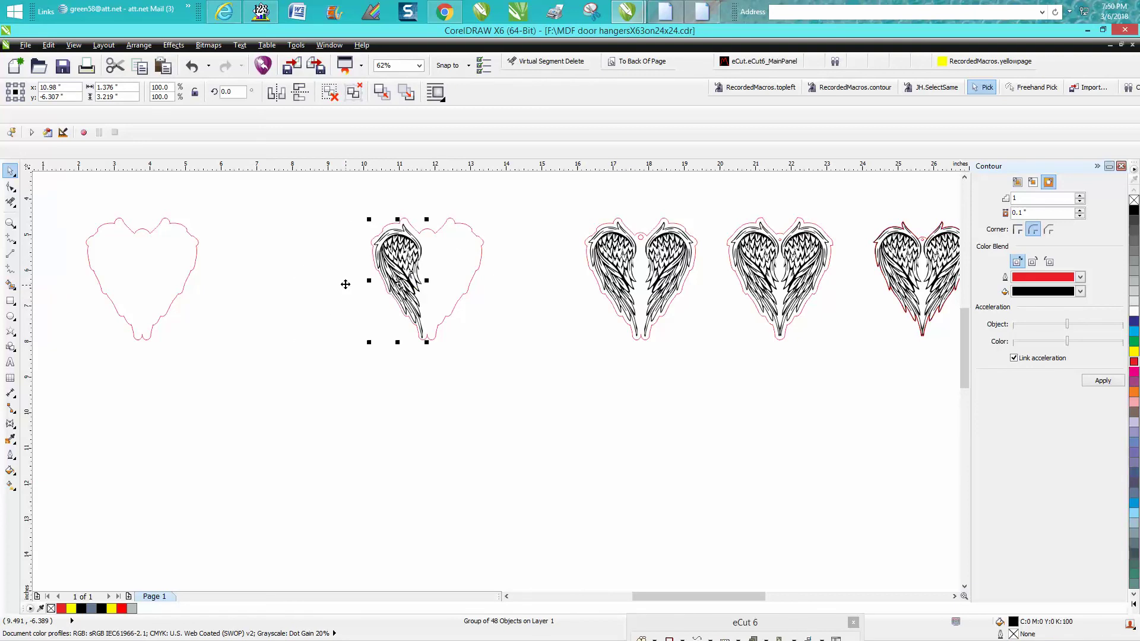
key(ctrl+z)
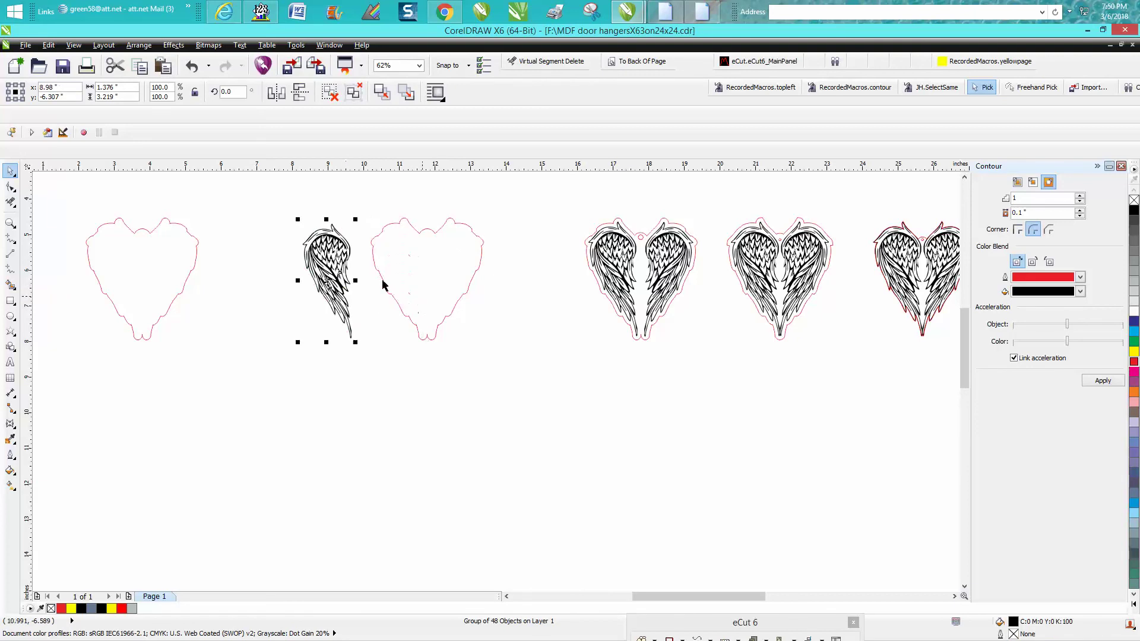
click(191, 68)
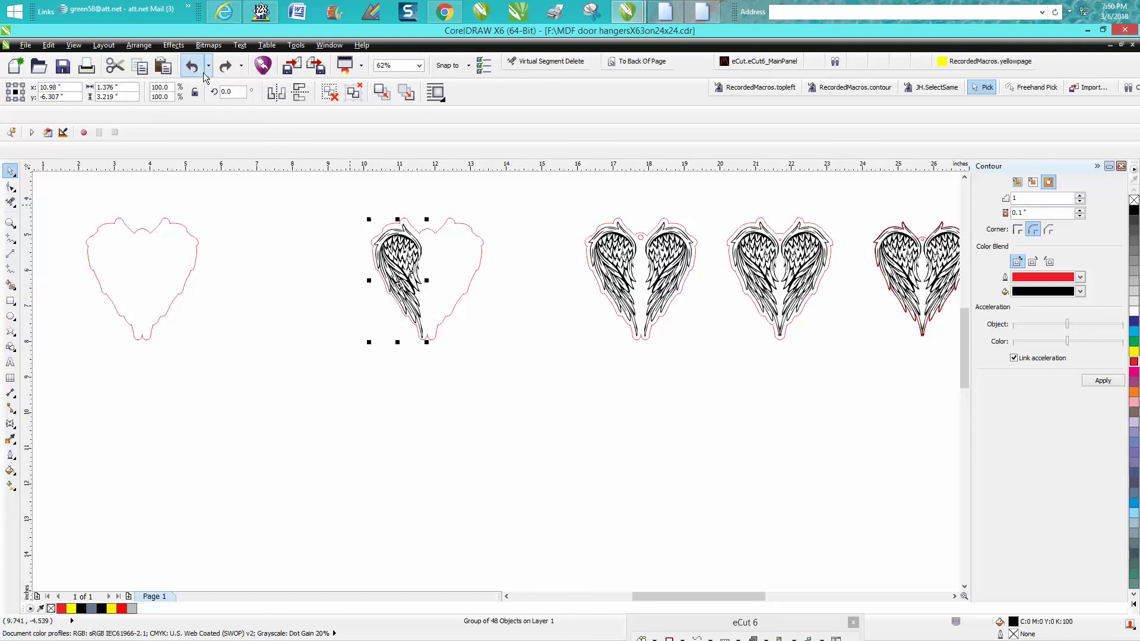
click(197, 68)
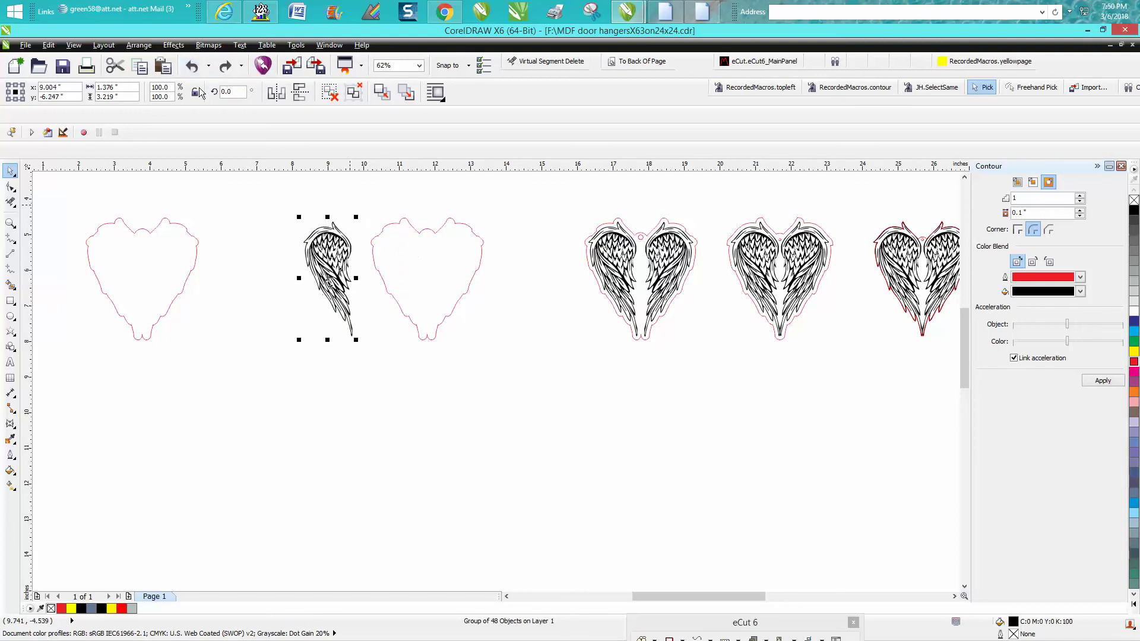
key(ctrl+shift+z)
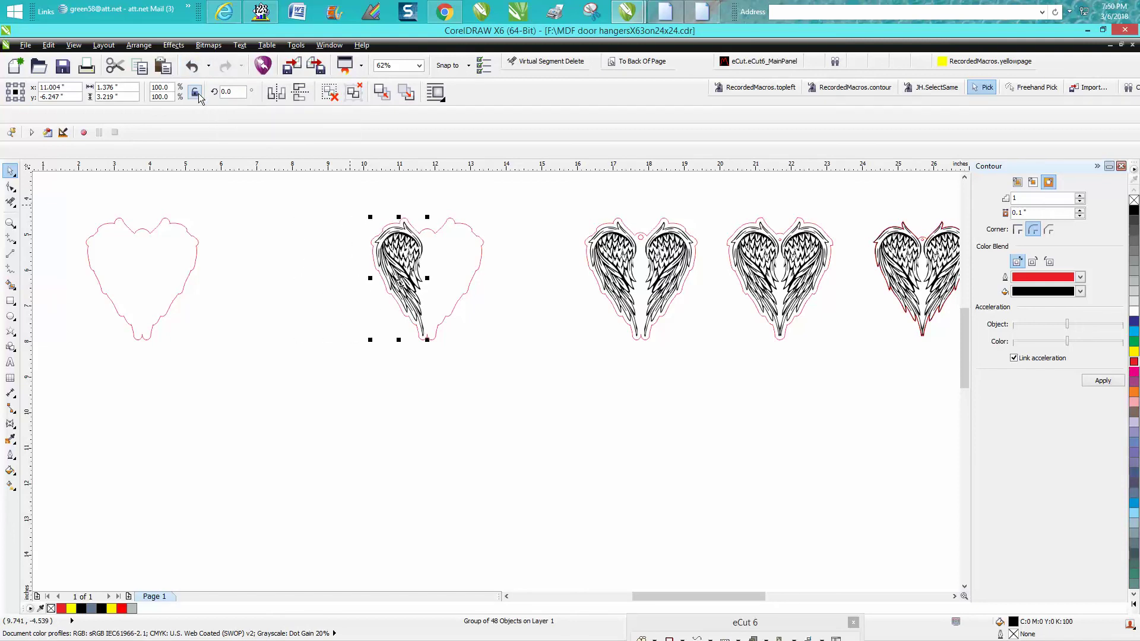
key(z)
drag(313, 201, 547, 359)
Step: Mirror the wing horizontally and drag the mirrored copy into the heart's right half
click(11, 172)
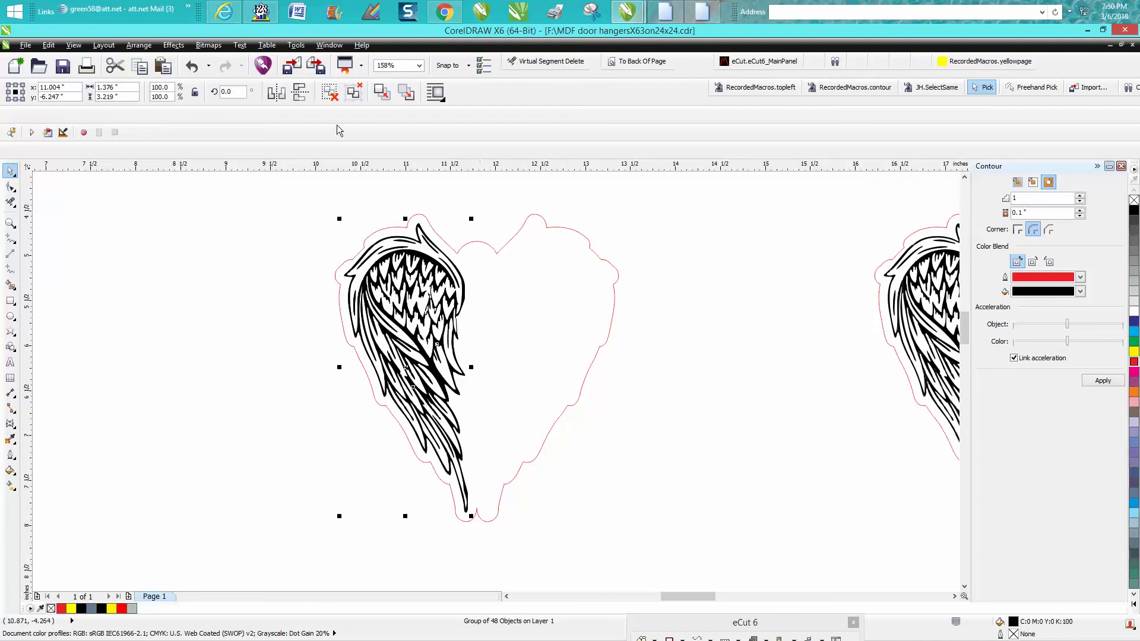
click(276, 92)
drag(407, 332, 550, 331)
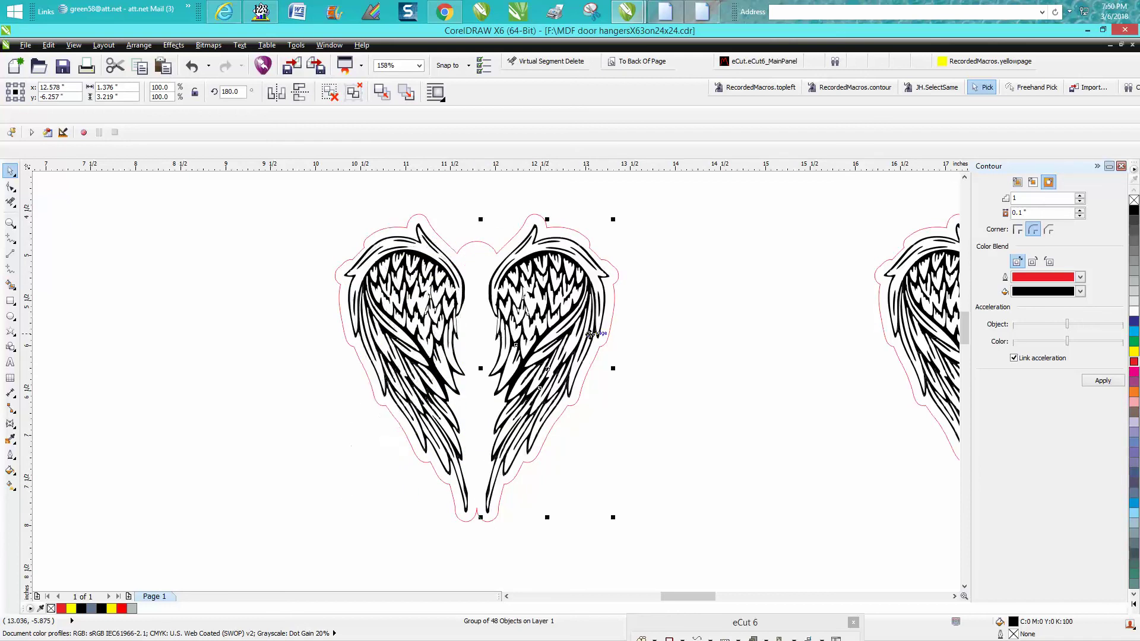
click(10, 223)
drag(384, 207, 587, 253)
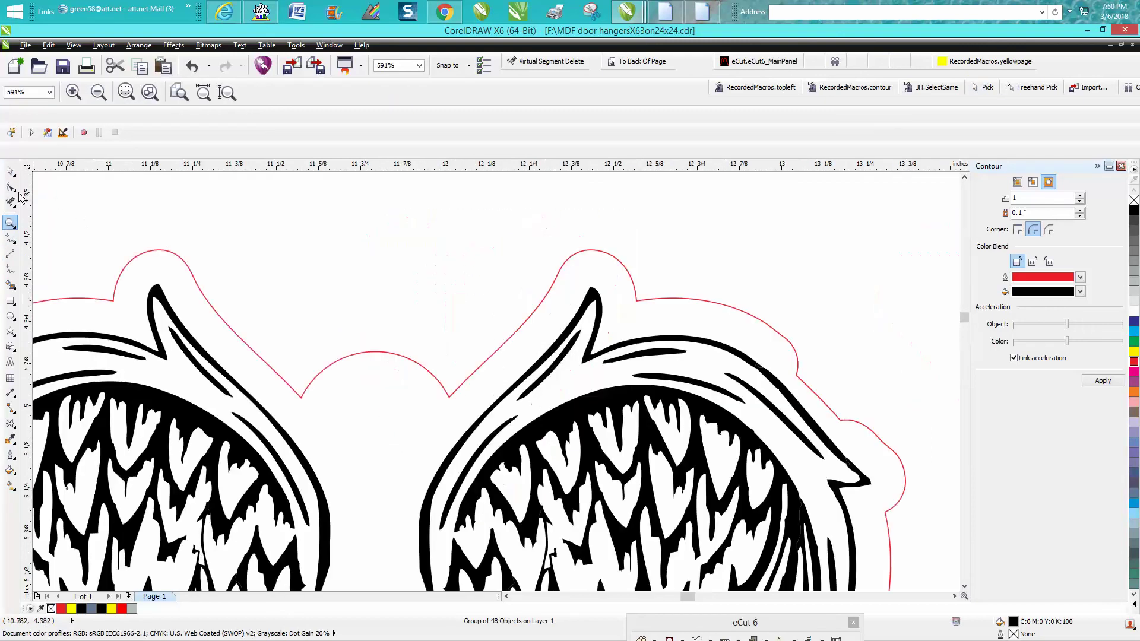
click(10, 171)
Step: Set the nudge distance to 0.001 inch on the property bar
click(237, 222)
double_click(295, 93)
text(.001)
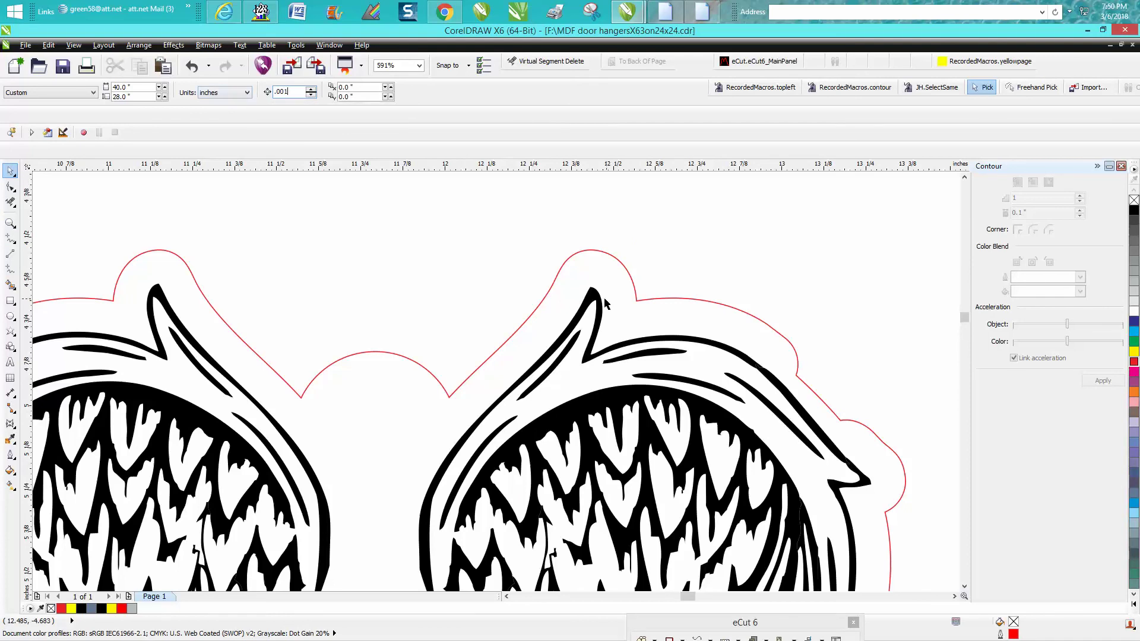
Step: Select the mirrored right wing and nudge it slightly upward inside the heart
click(606, 304)
click(604, 310)
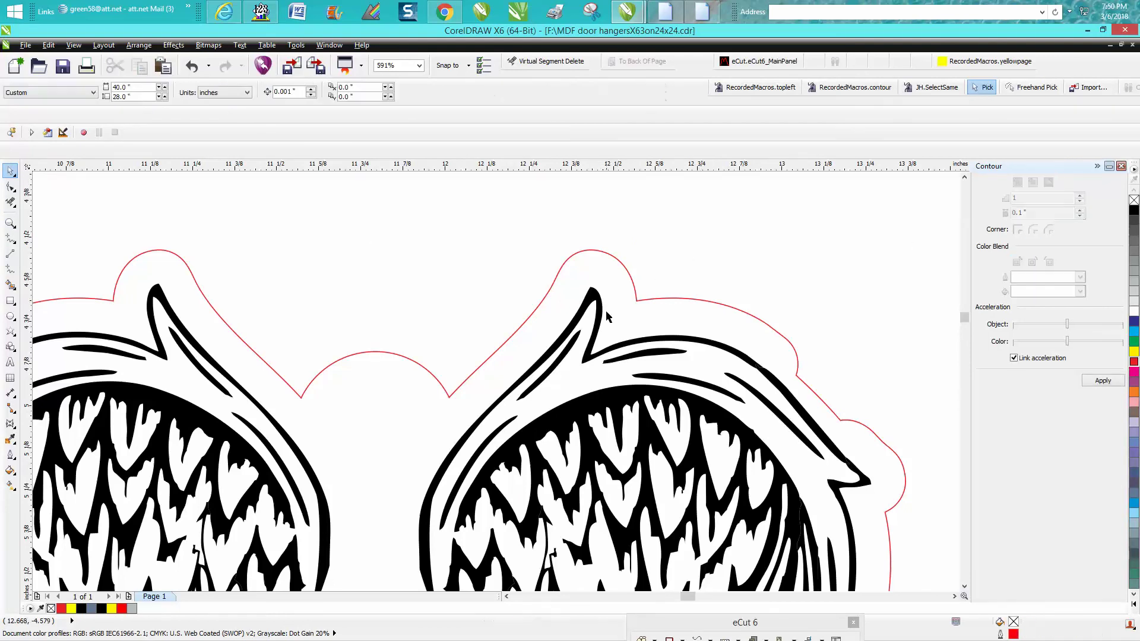
click(601, 315)
scroll(588, 337, down, 3)
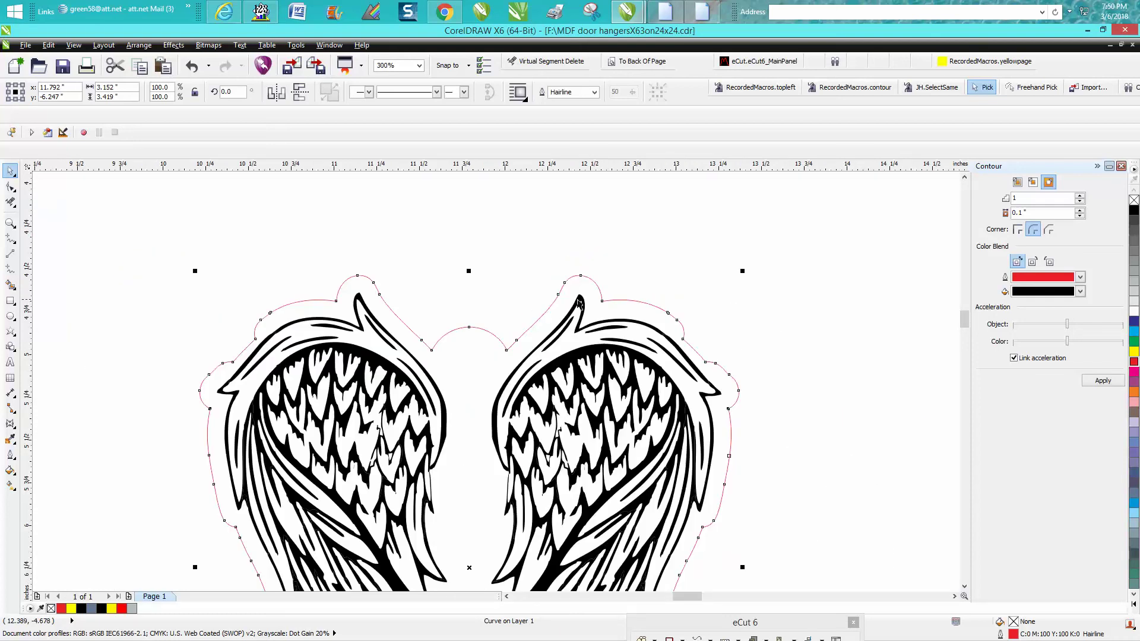
click(755, 322)
click(706, 383)
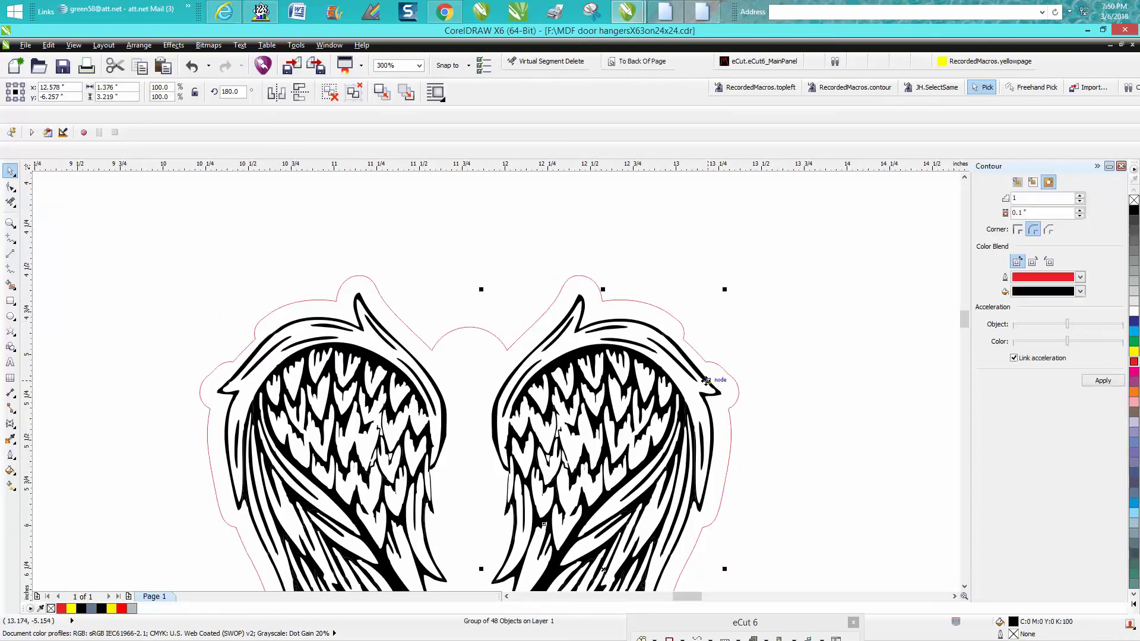
drag(704, 374, 705, 374)
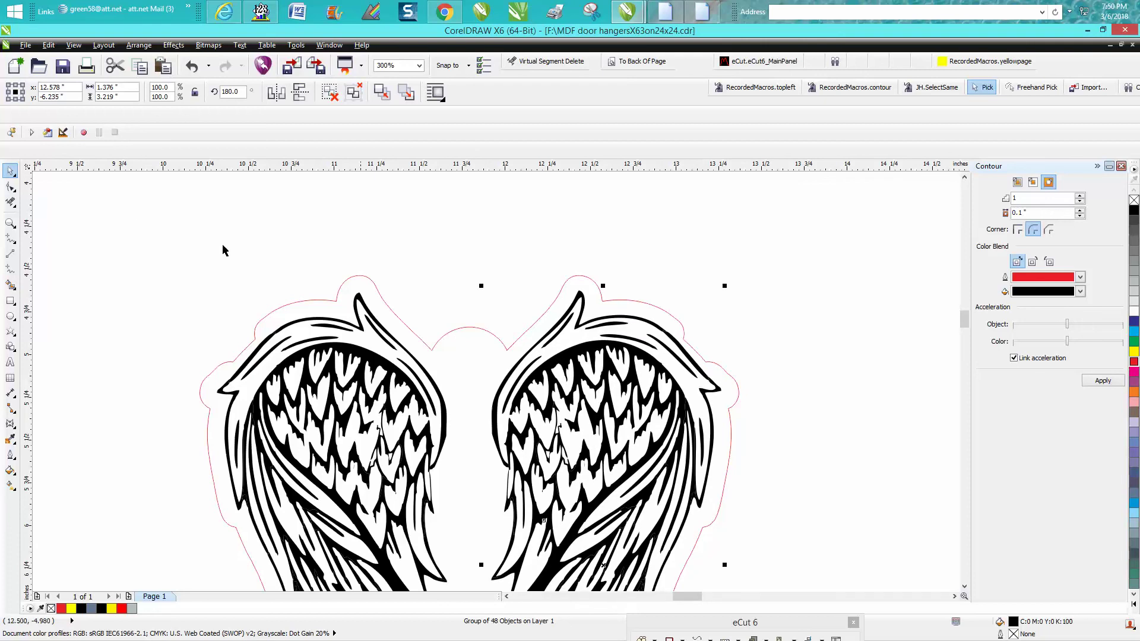
Step: Draw a small 0.097-inch red hairline circle between the wing tops as the hanging hole, checking it up close
click(11, 316)
click(496, 253)
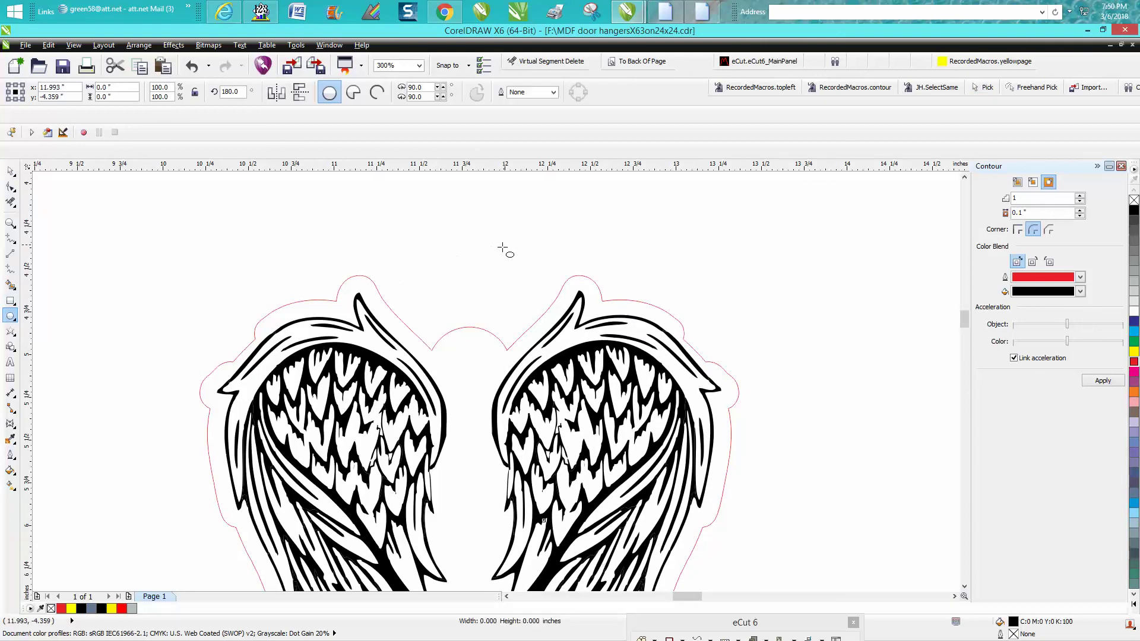
drag(497, 247, 470, 362)
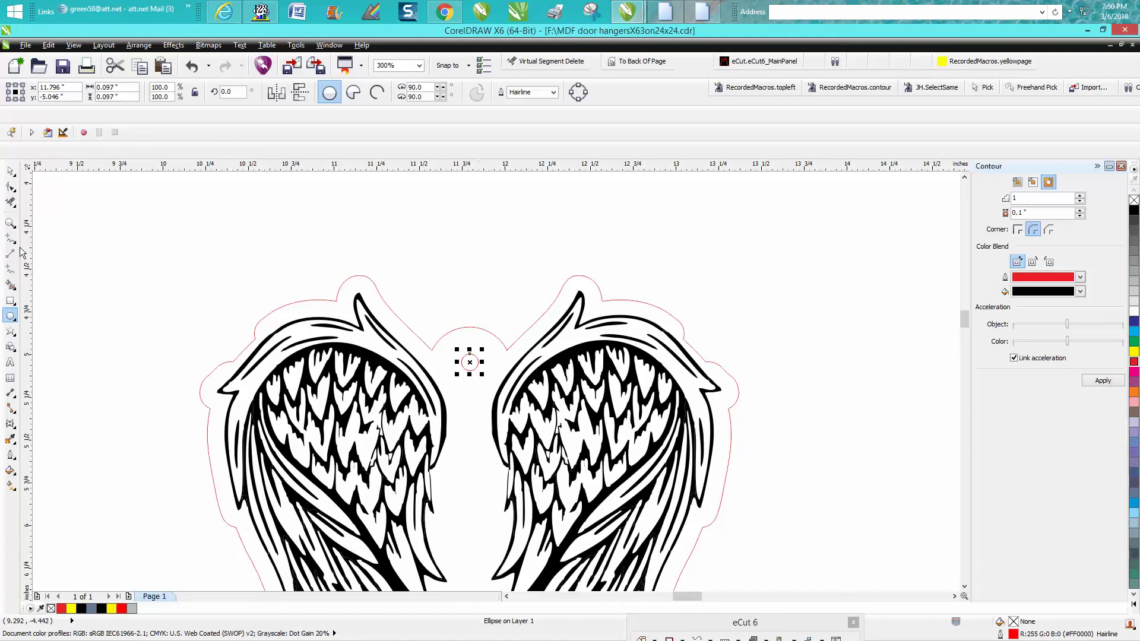
click(10, 223)
drag(426, 327, 528, 394)
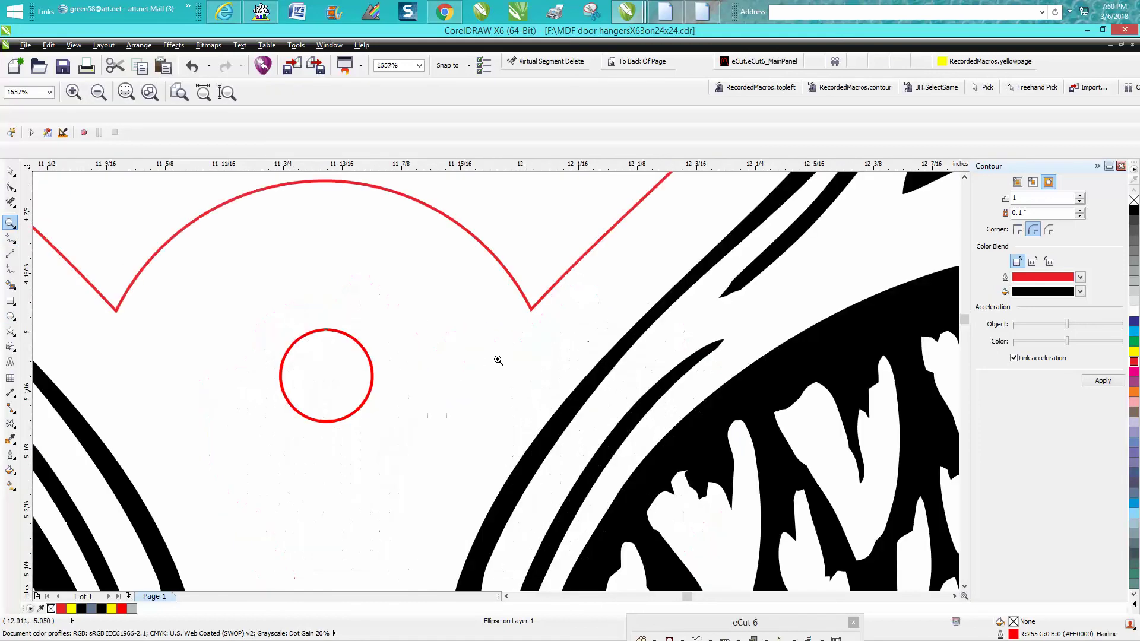
scroll(421, 301, down, 5)
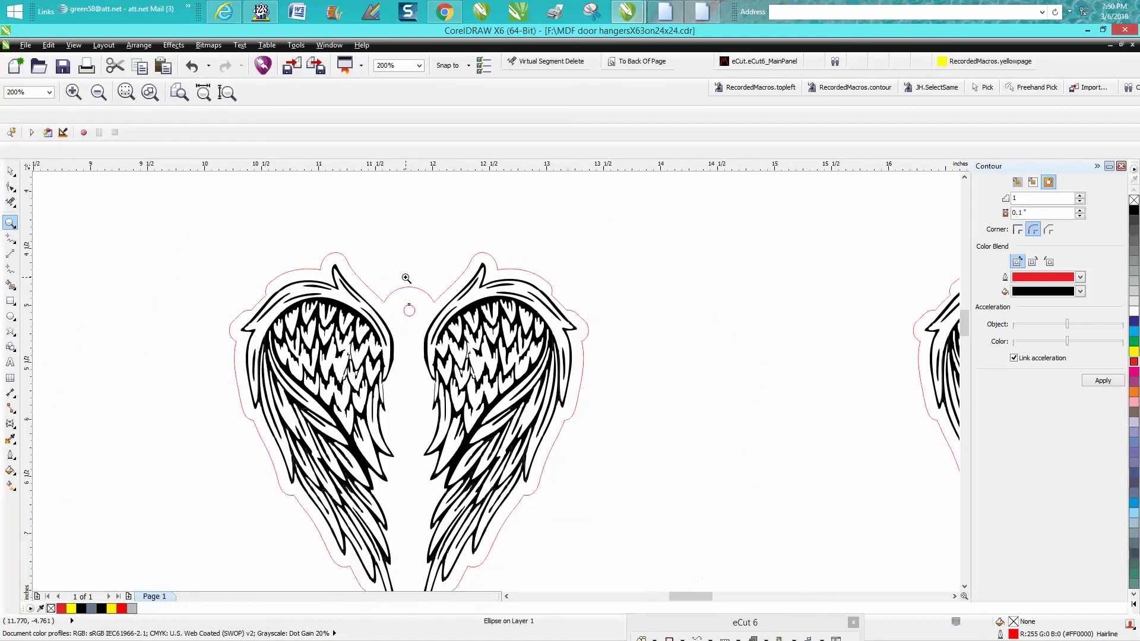
scroll(420, 262, down, 1)
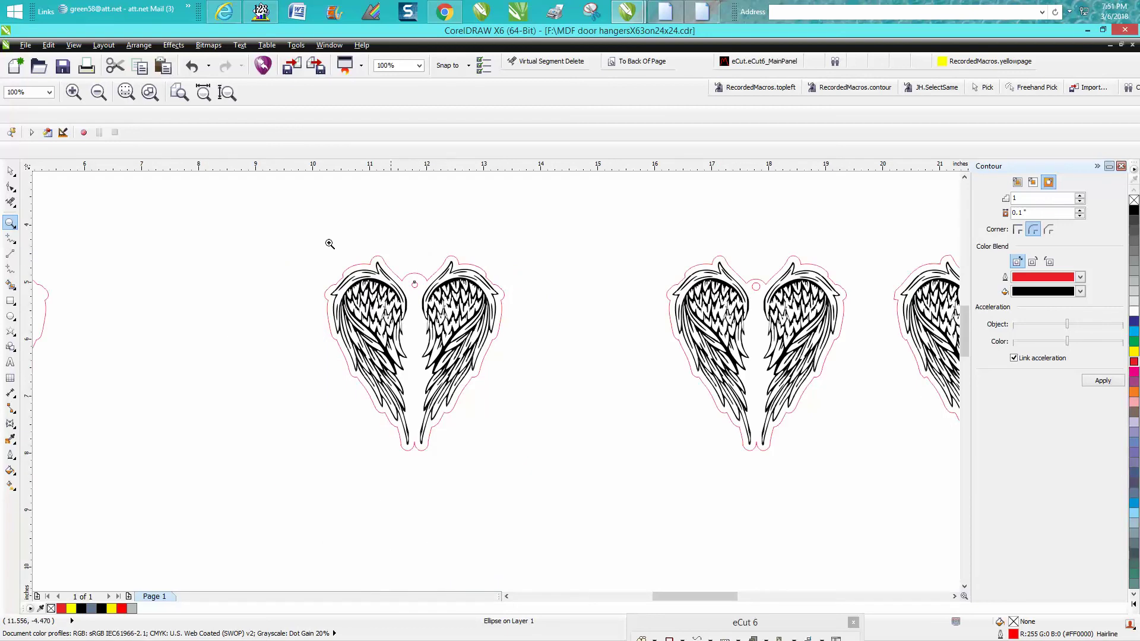
Step: Close the Contour docker and zoom in on the left pair of wings
click(13, 173)
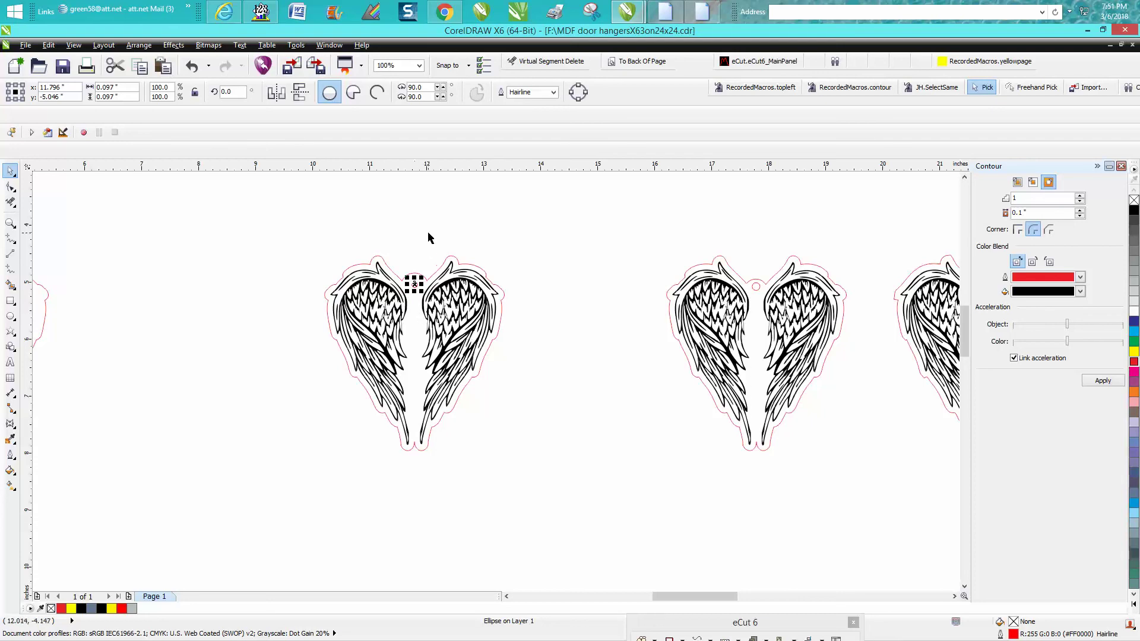
click(1121, 166)
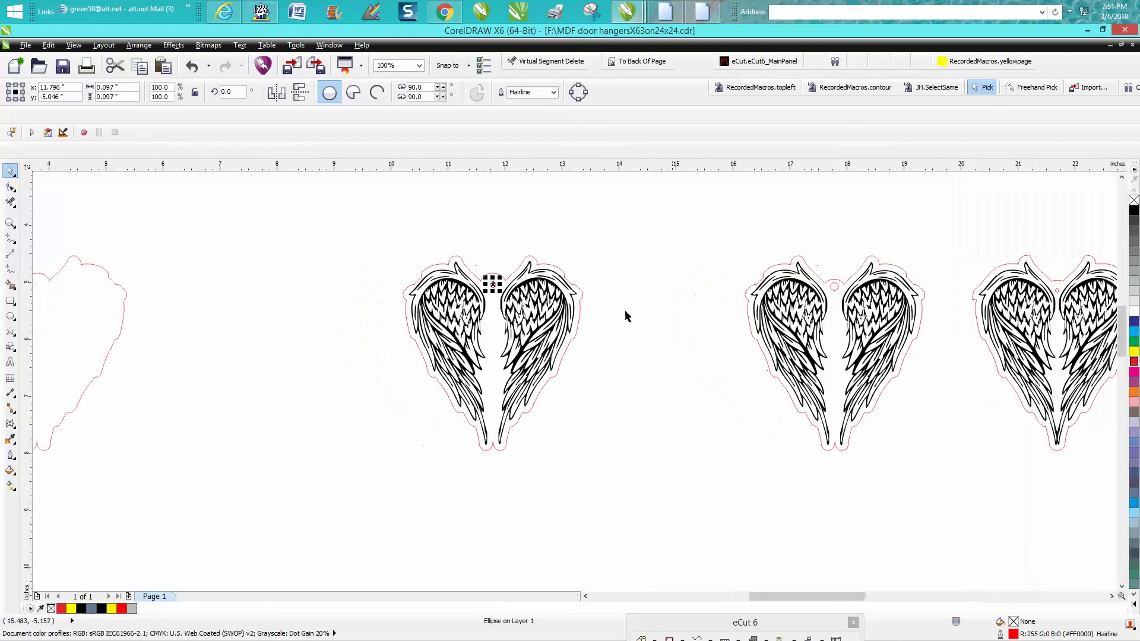
click(11, 223)
drag(389, 245, 707, 482)
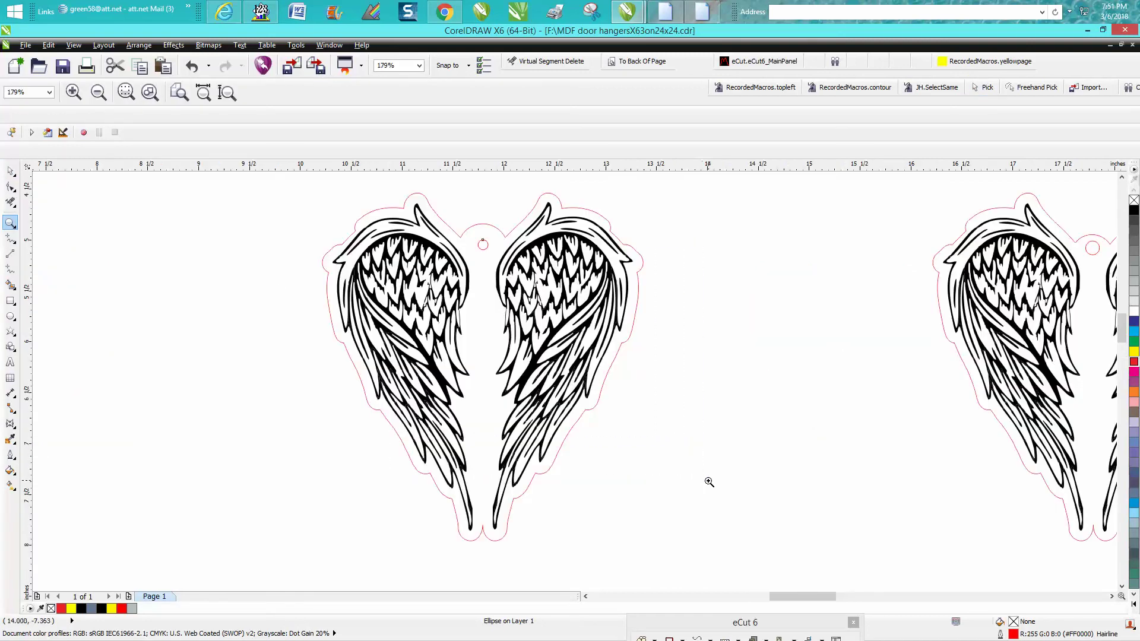